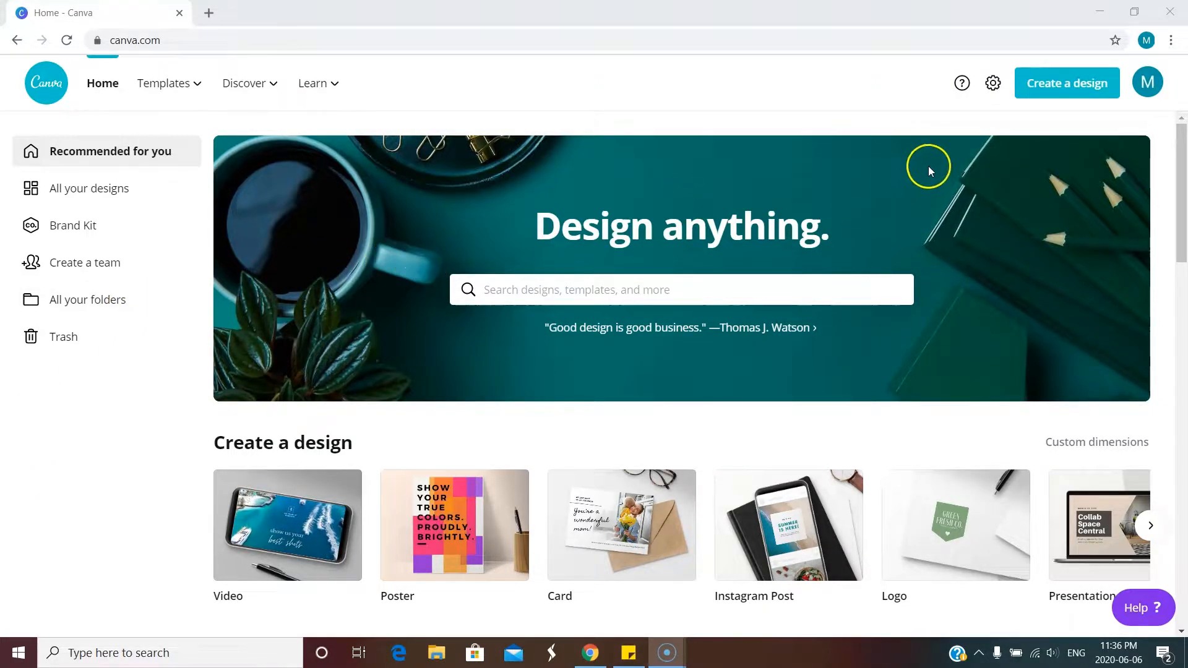
# Open the Logo template collection from the Business template category
pyautogui.moveTo(198, 88)
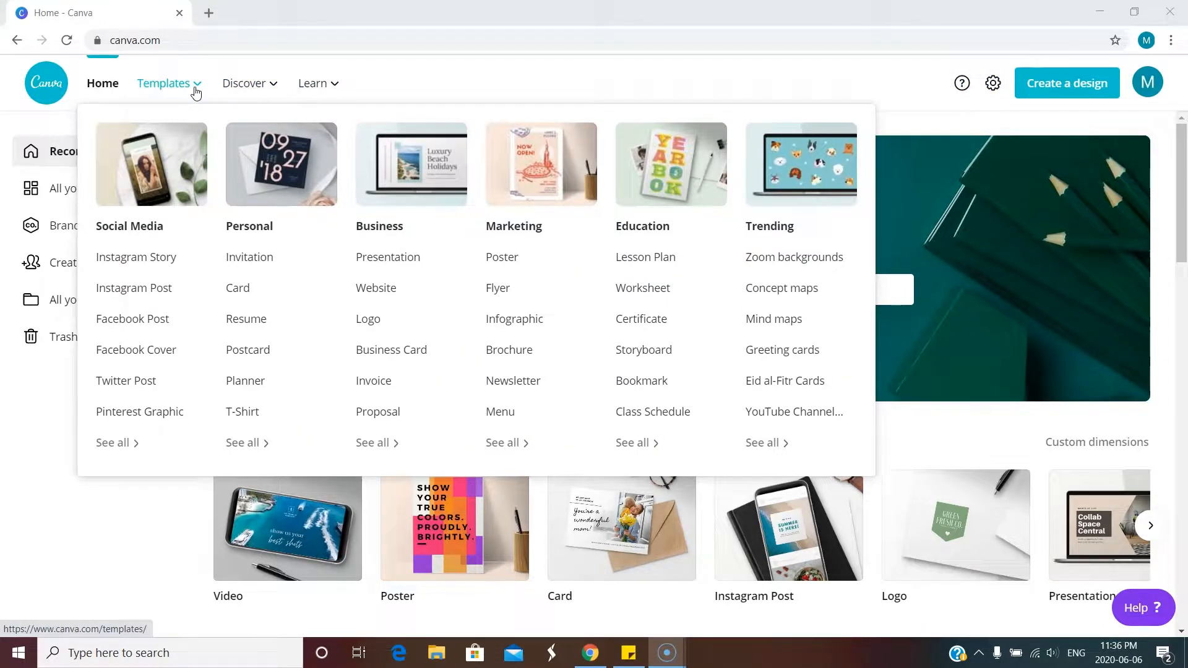
pyautogui.click(379, 322)
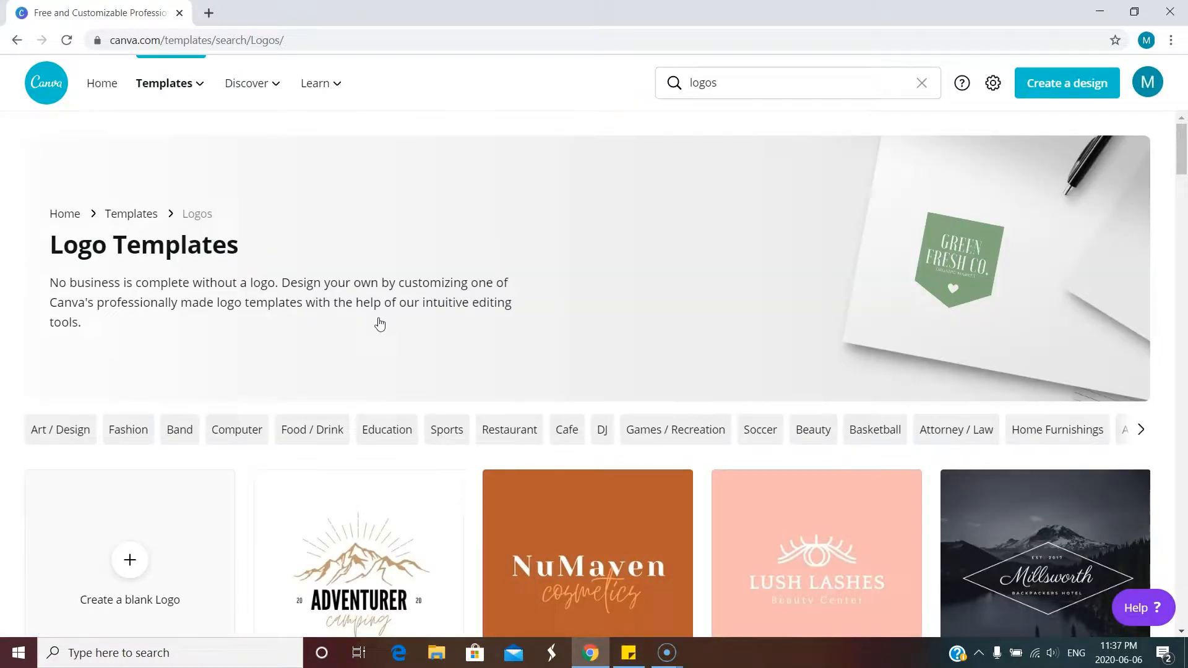
# Browse the logo templates and compare their styles to find a suitable starting design
pyautogui.scroll(-4, 380, 324)
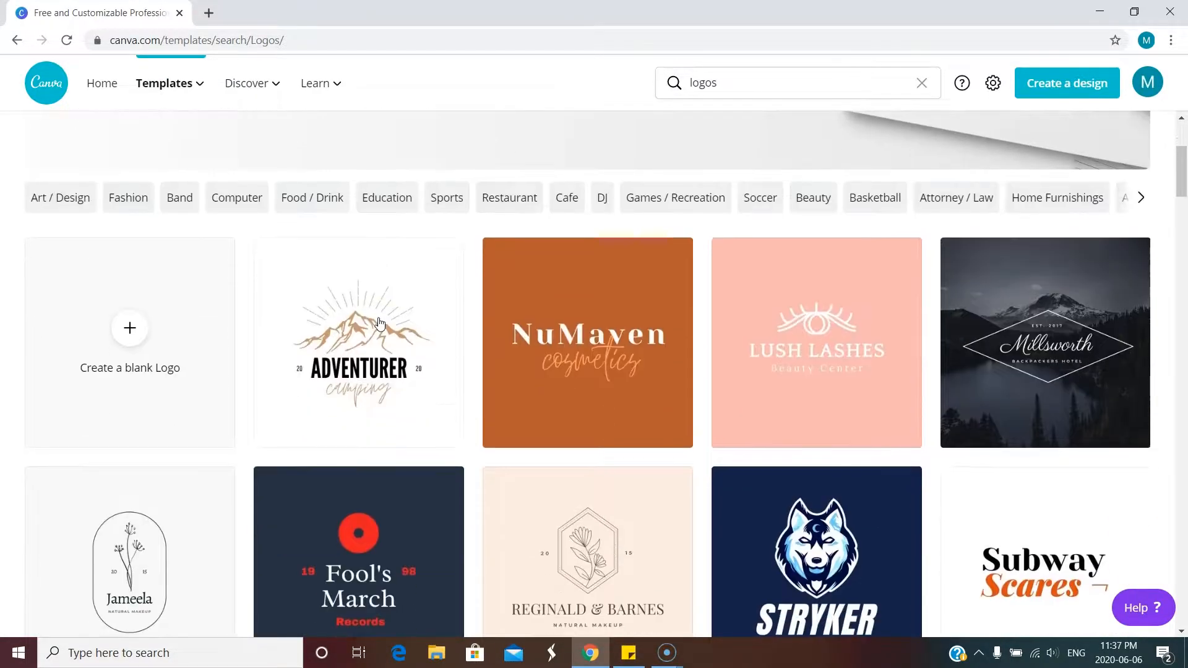
pyautogui.scroll(-1, 380, 323)
pyautogui.scroll(-3, 380, 322)
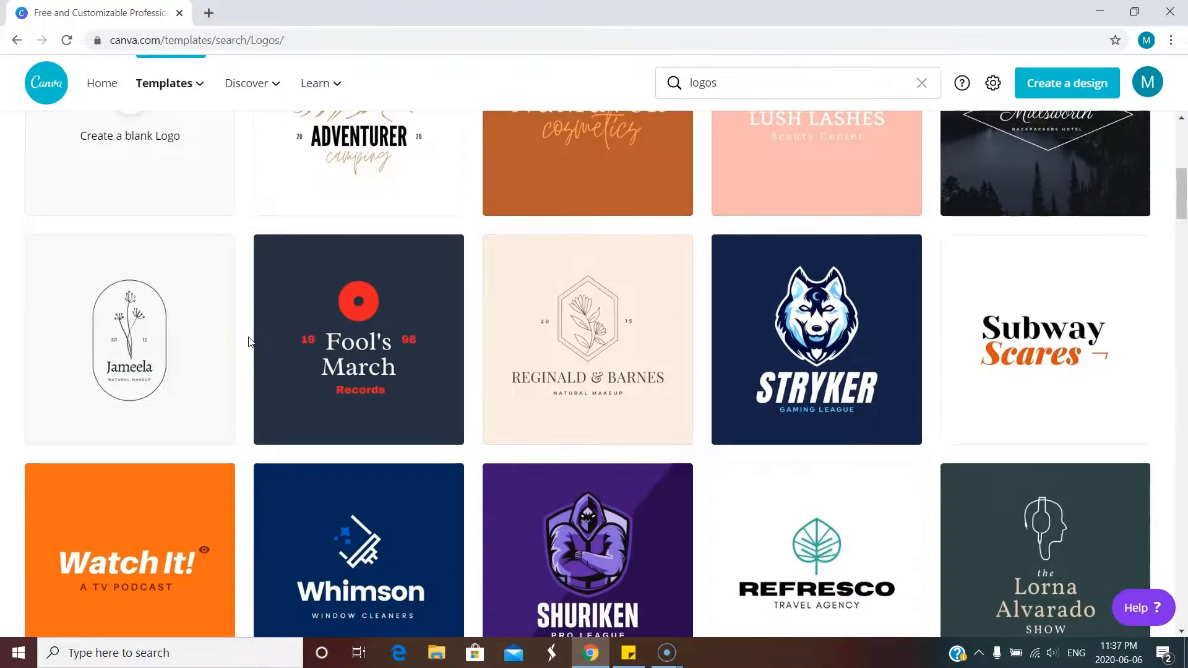
pyautogui.scroll(-3, 249, 342)
pyautogui.scroll(-2, 250, 342)
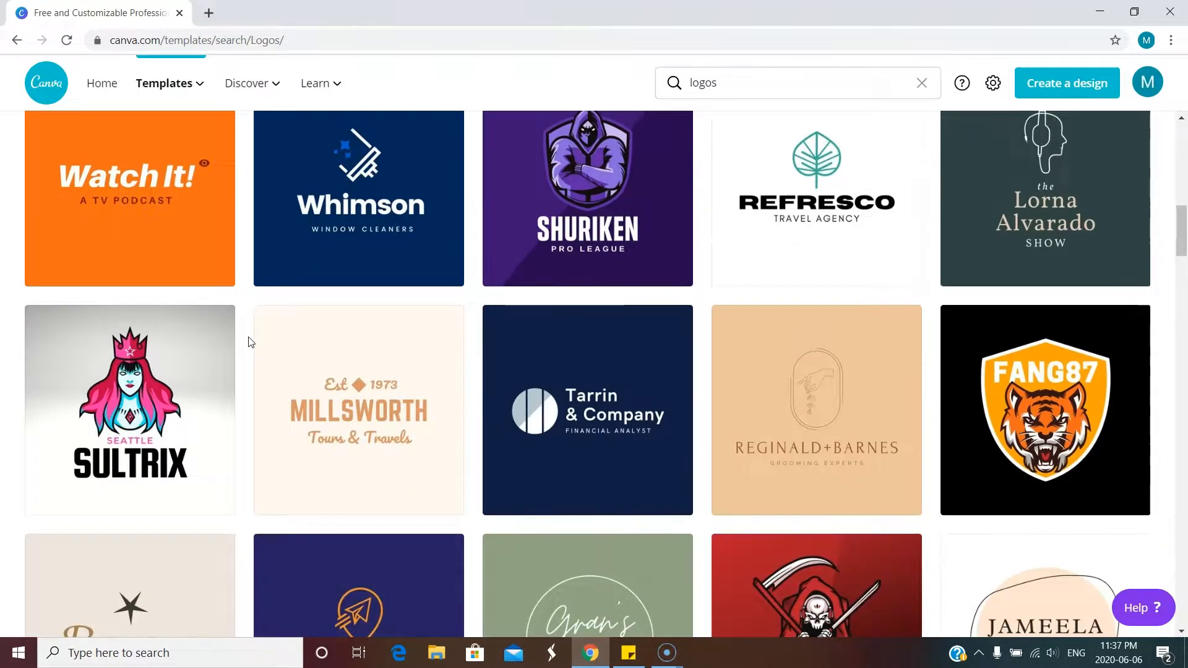
pyautogui.scroll(-4, 249, 342)
pyautogui.scroll(-1, 249, 343)
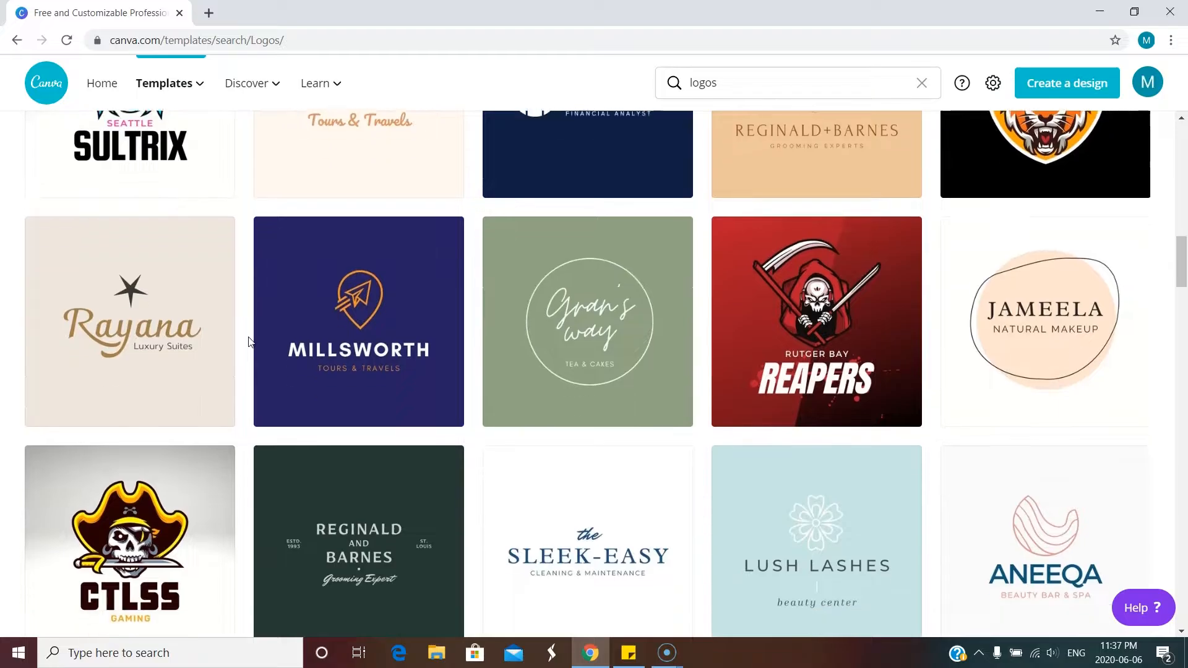
pyautogui.scroll(-1, 249, 342)
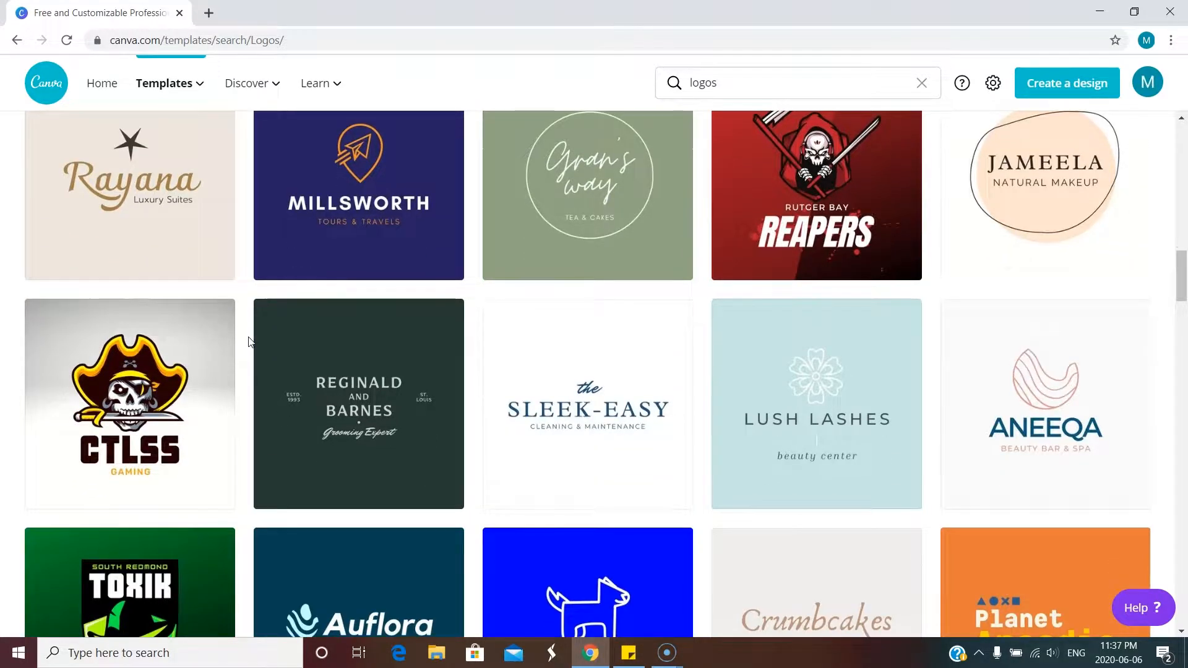
pyautogui.scroll(-1, 249, 342)
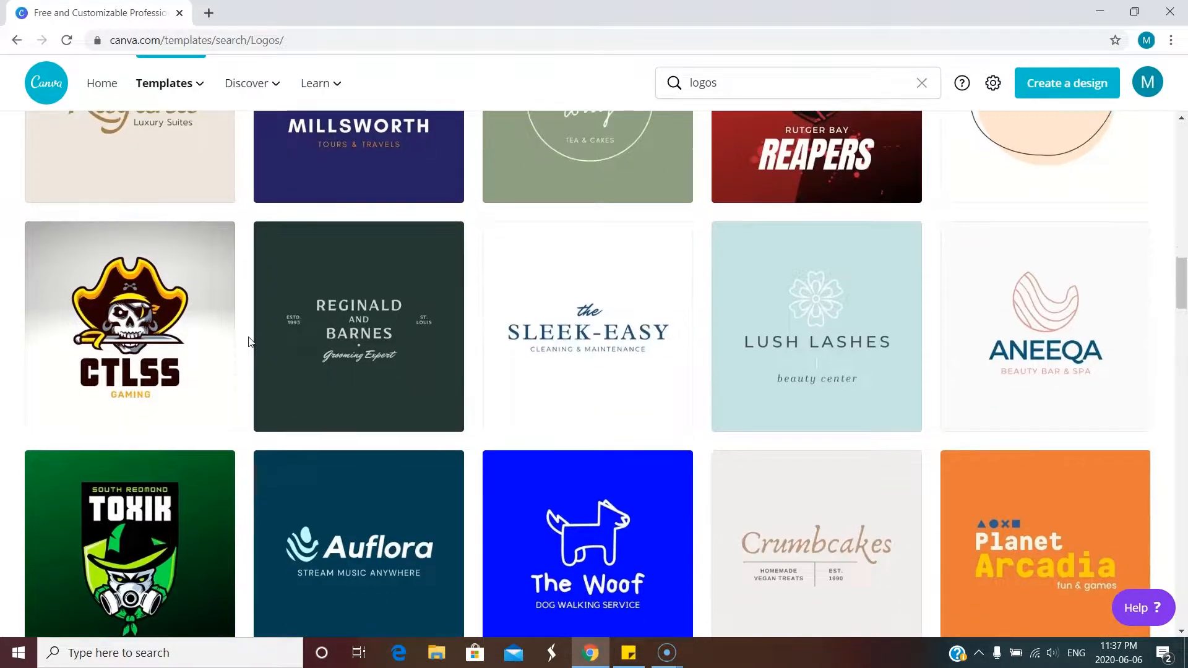
pyautogui.scroll(-1, 249, 343)
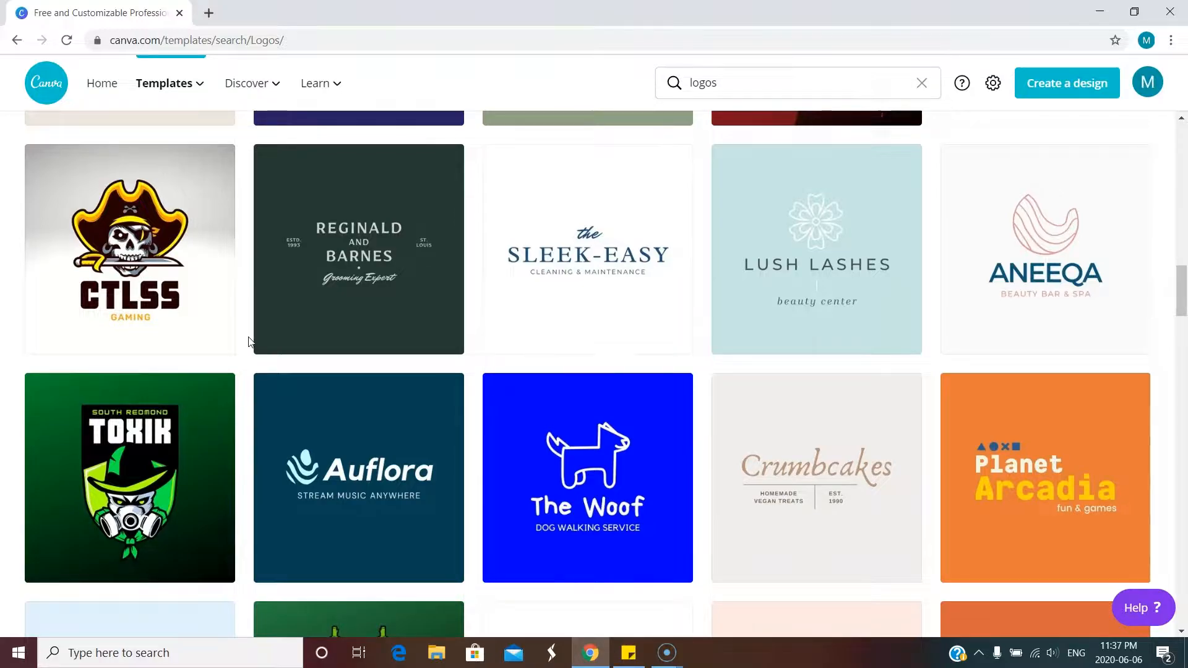
pyautogui.scroll(-1, 249, 342)
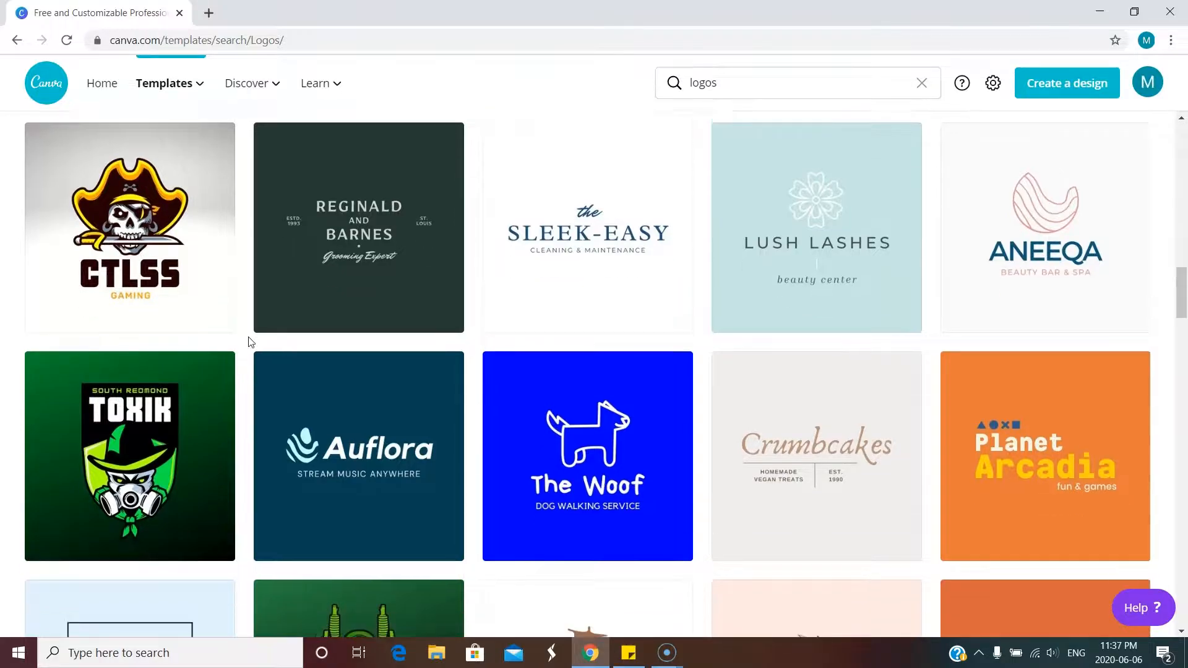
pyautogui.click(601, 260)
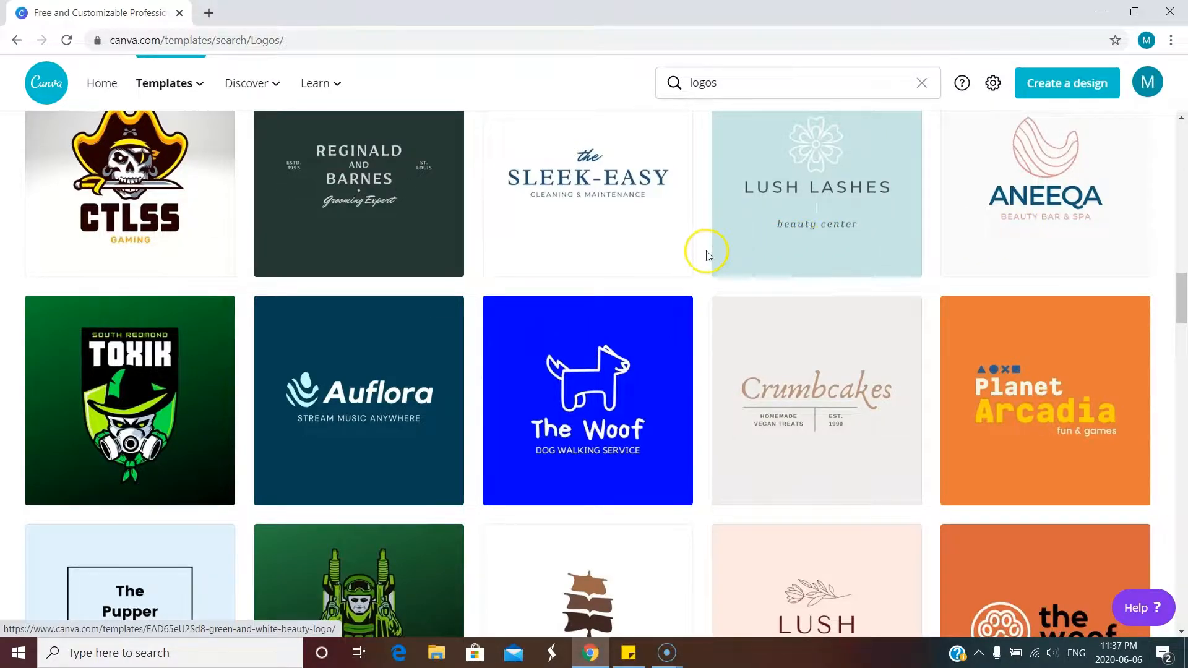
pyautogui.scroll(-3, 708, 255)
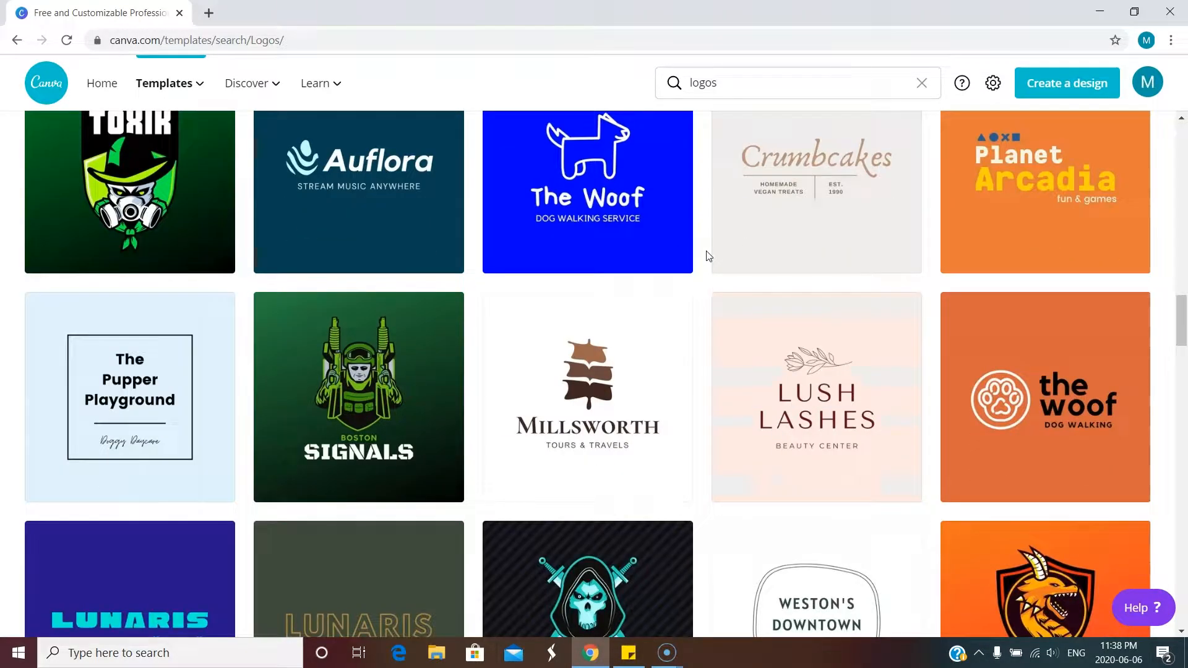
pyautogui.scroll(-2, 709, 255)
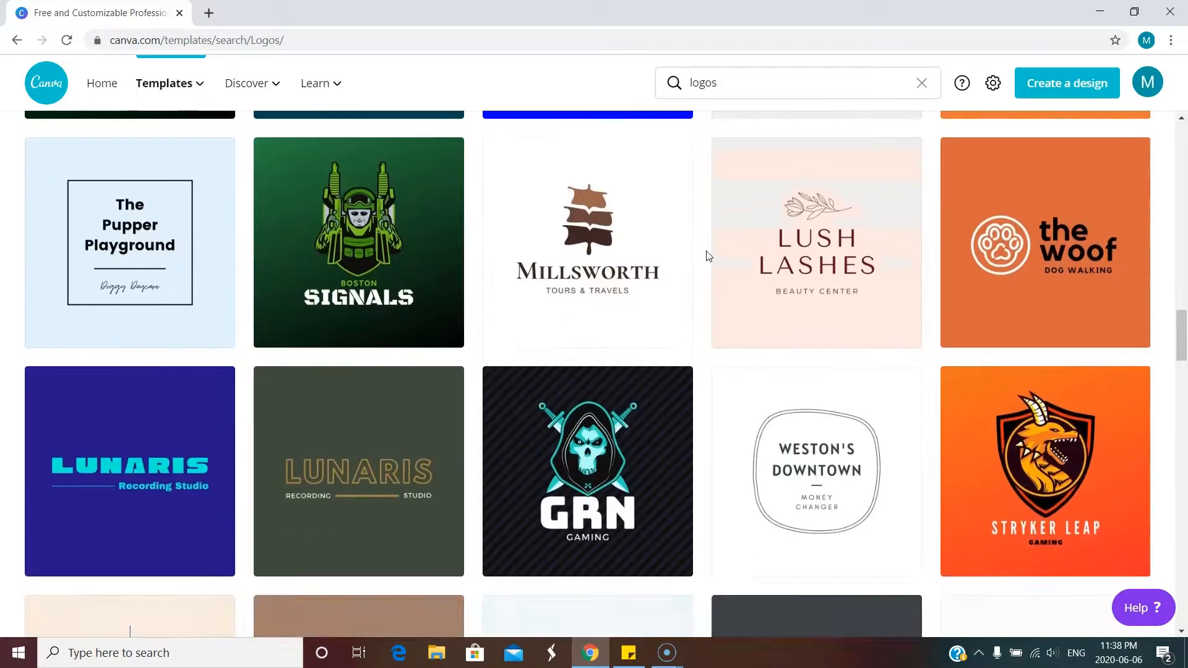
pyautogui.scroll(-2, 708, 255)
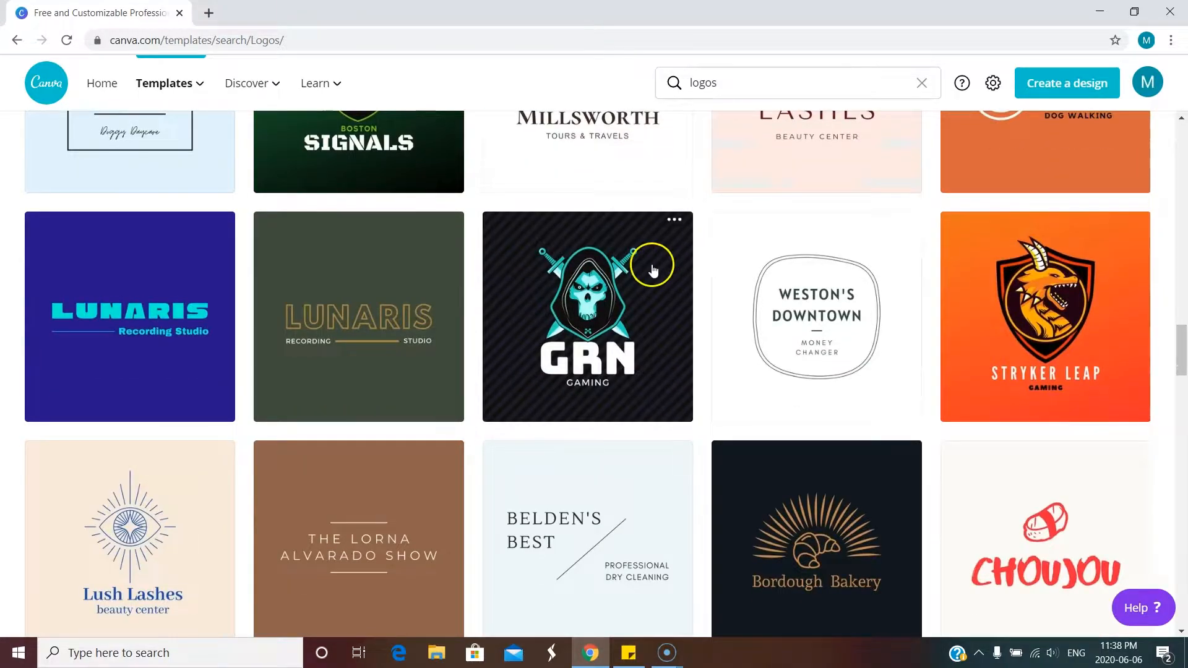
pyautogui.scroll(5, 712, 334)
pyautogui.scroll(10, 715, 337)
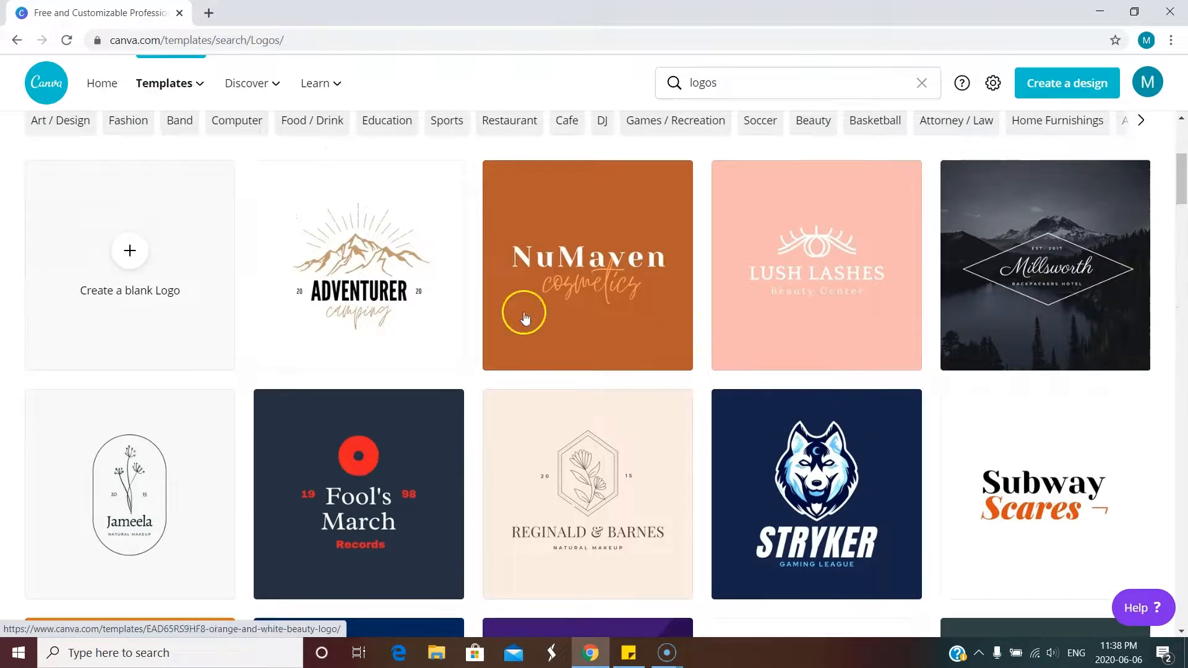
pyautogui.scroll(-2, 344, 337)
pyautogui.scroll(-5, 345, 338)
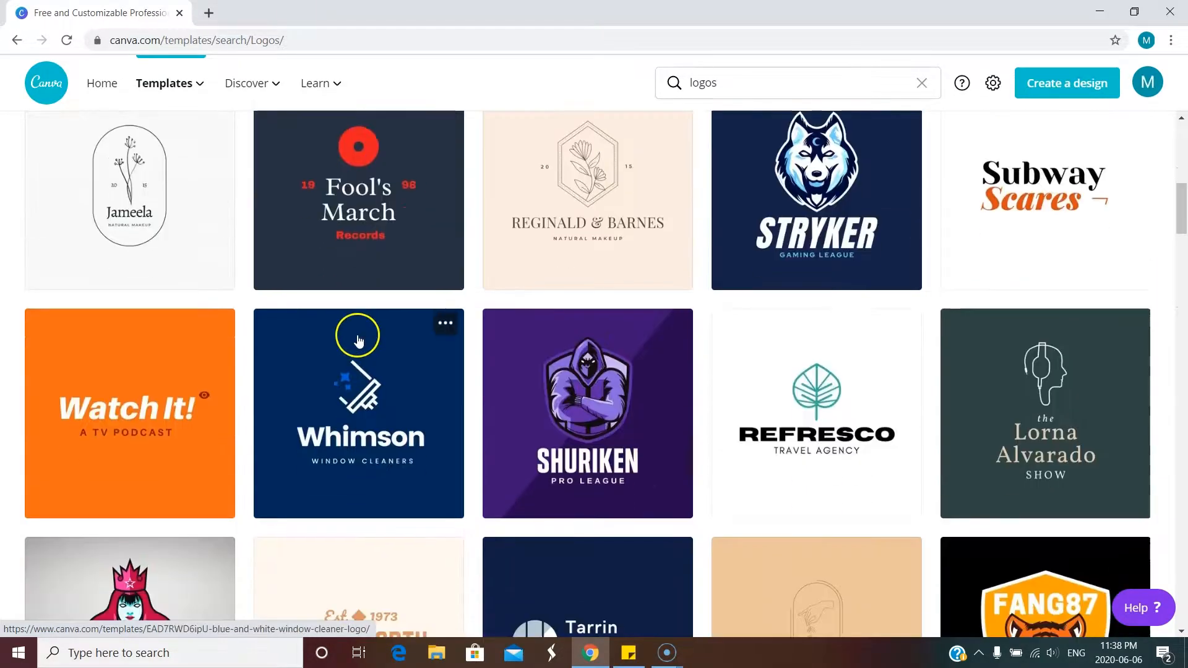
# Open the Green and Black Travel Agency Logo template and review its tags, colors, fonts, graphics and similar designs
pyautogui.click(807, 253)
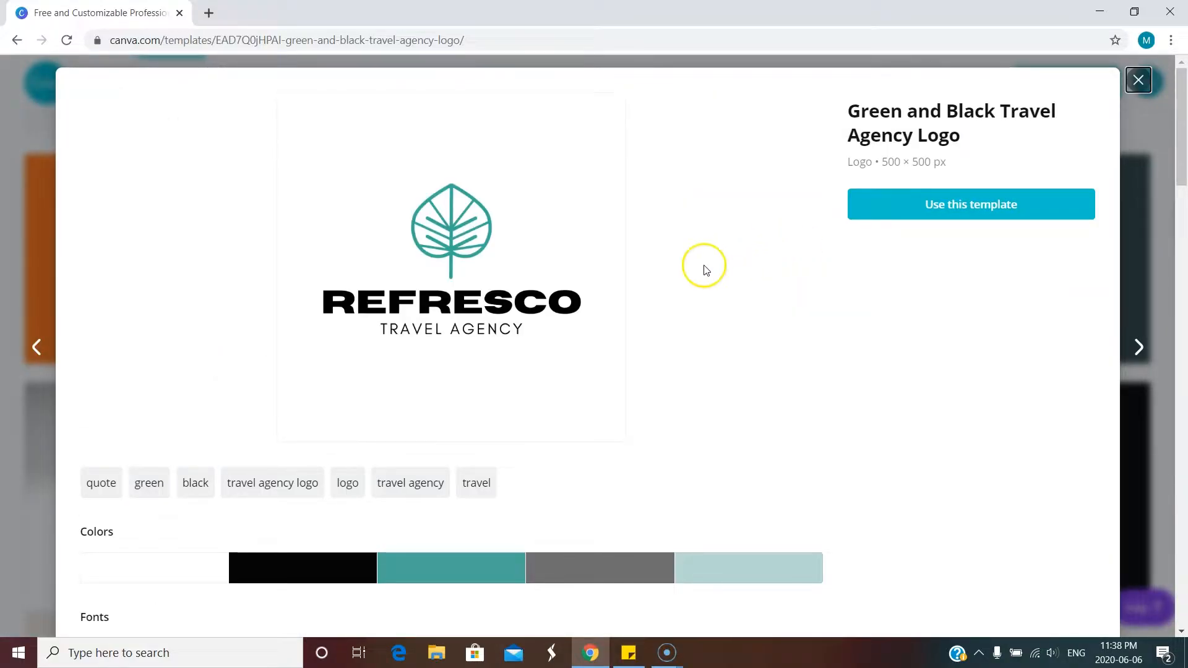
pyautogui.scroll(-3, 421, 345)
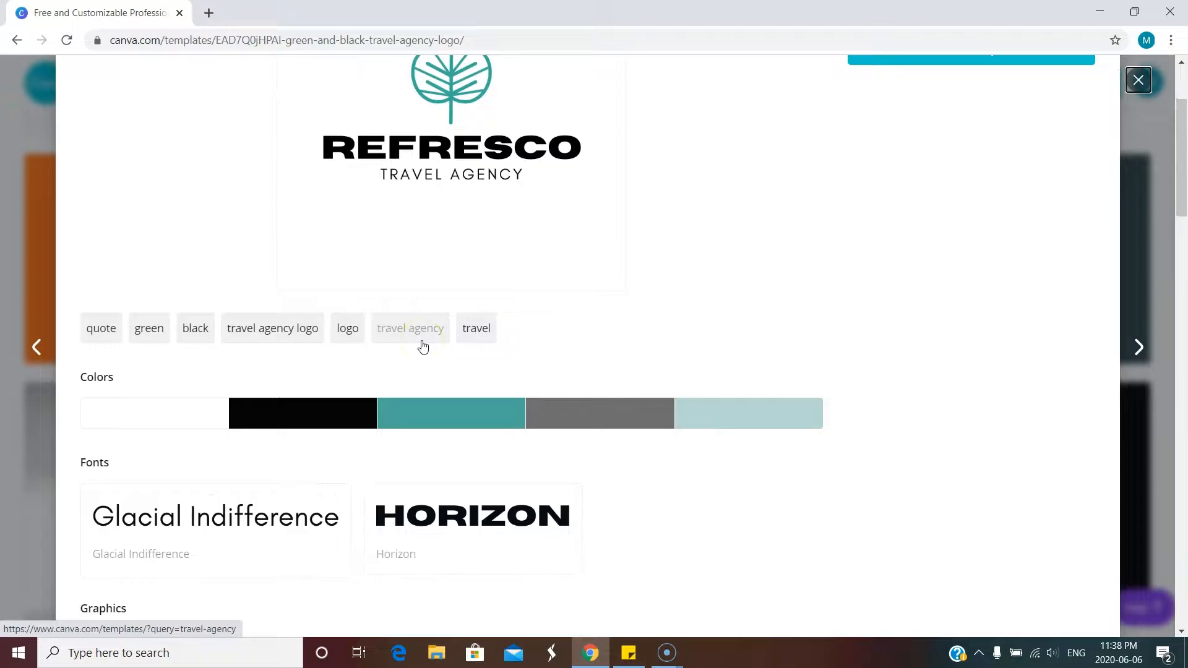
pyautogui.scroll(-1, 227, 391)
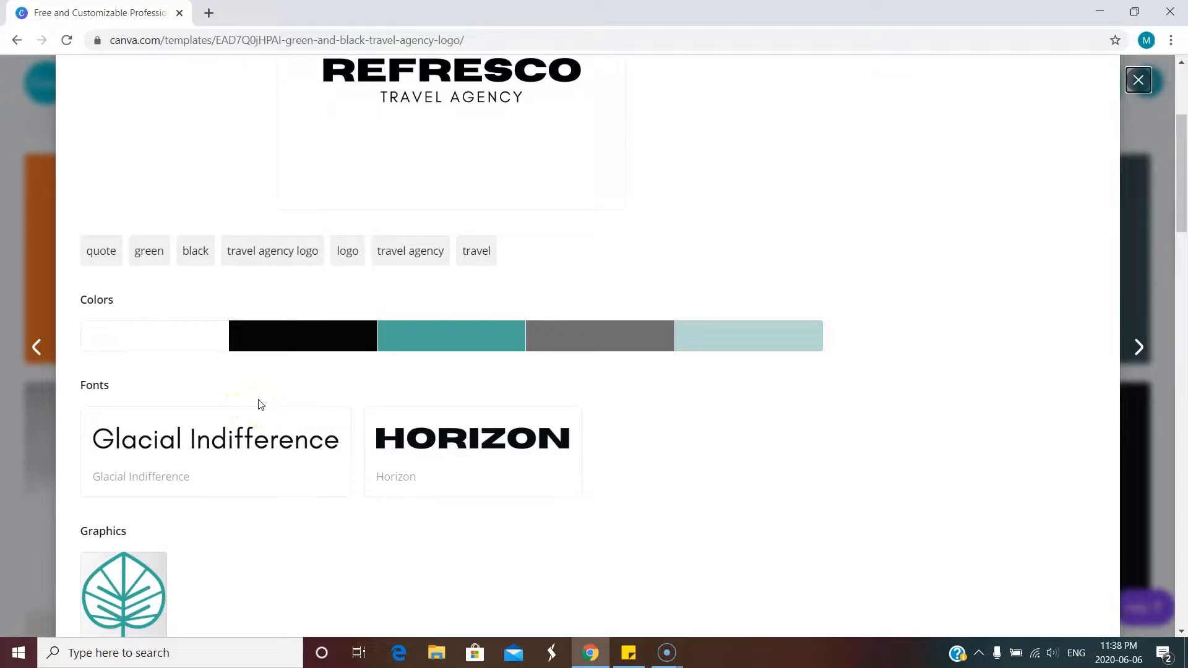
pyautogui.scroll(-2, 229, 415)
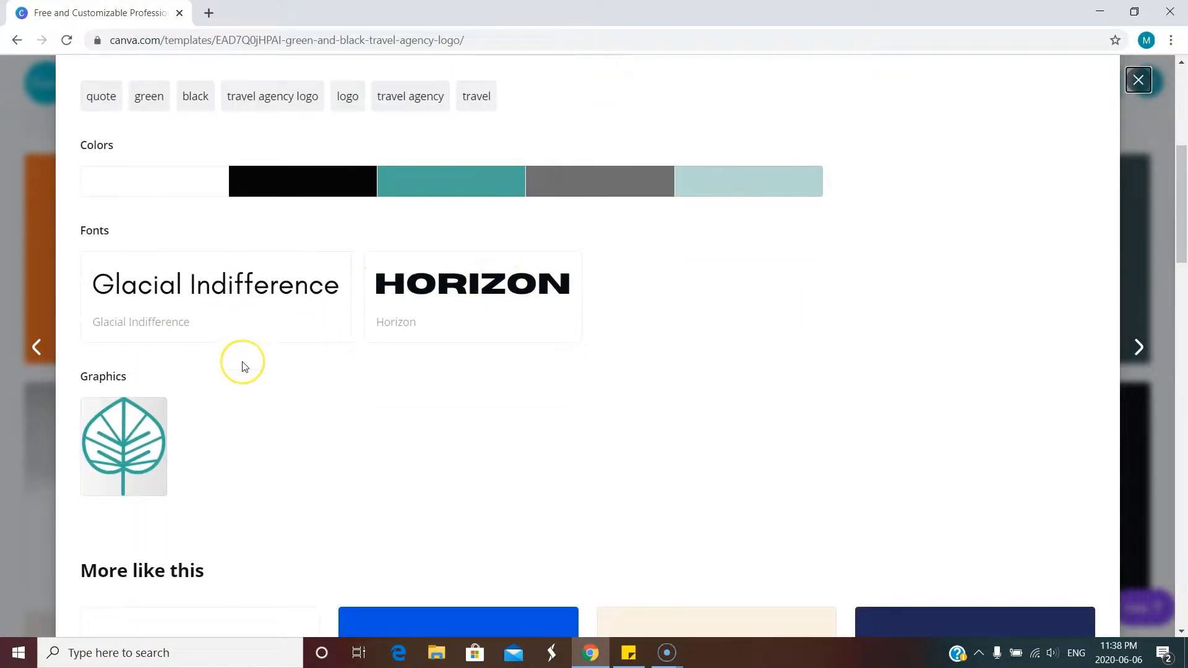
pyautogui.scroll(-2, 243, 366)
pyautogui.scroll(-1, 243, 367)
pyautogui.scroll(2, 243, 367)
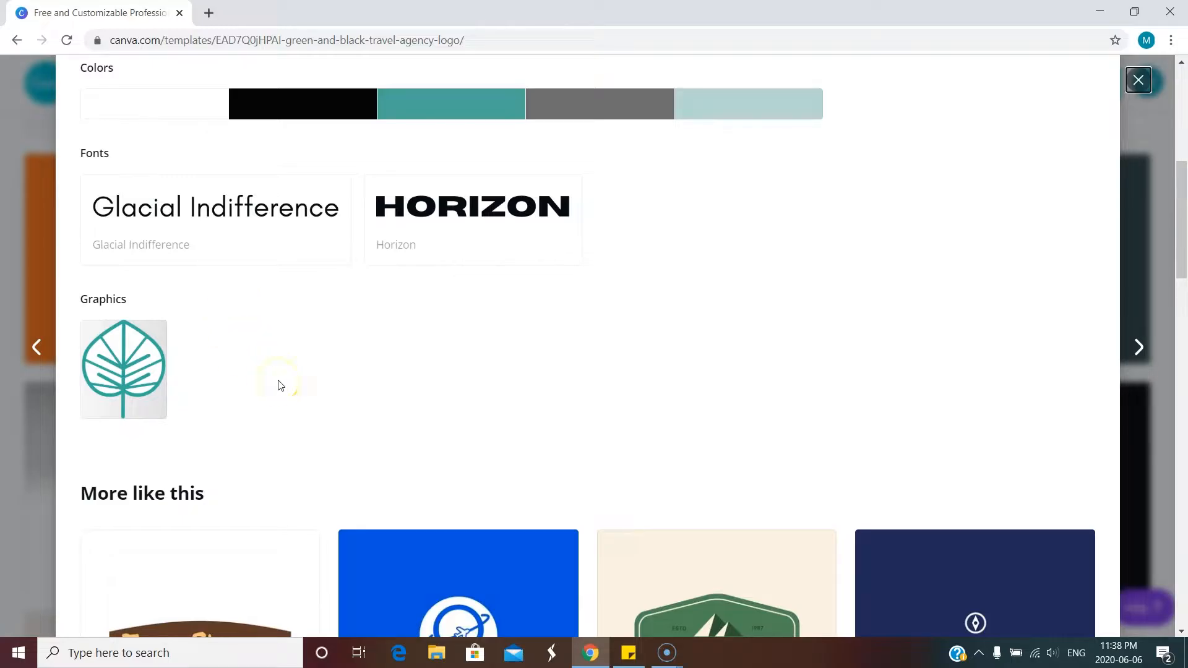
pyautogui.scroll(7, 277, 385)
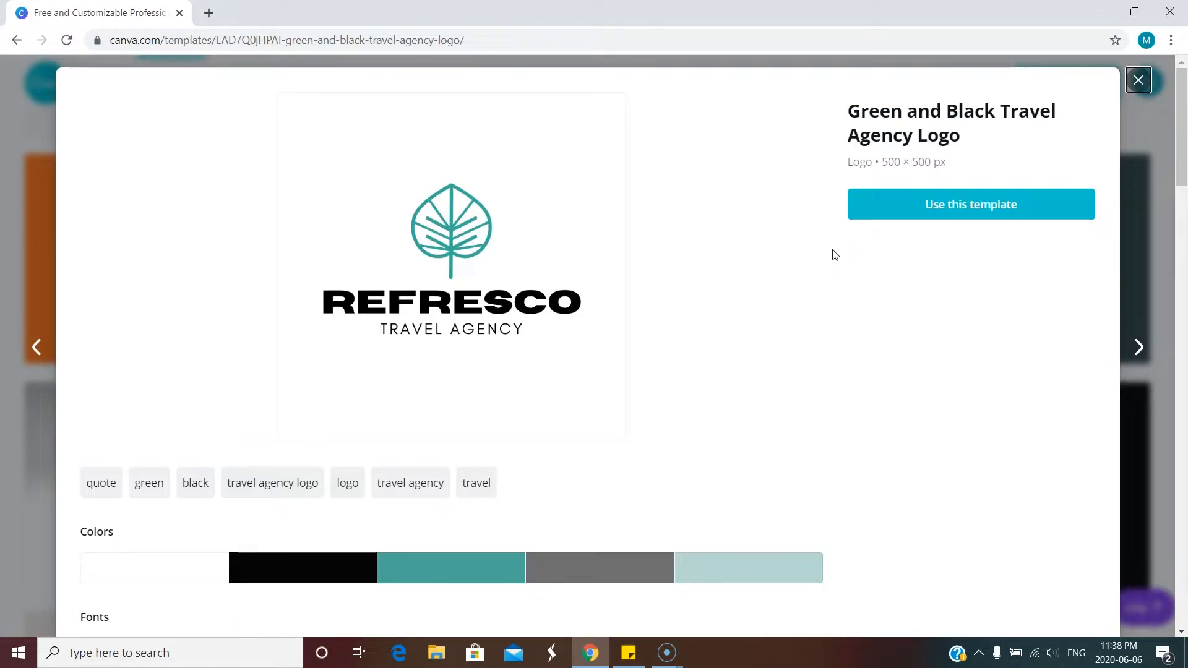
pyautogui.scroll(-4, 811, 263)
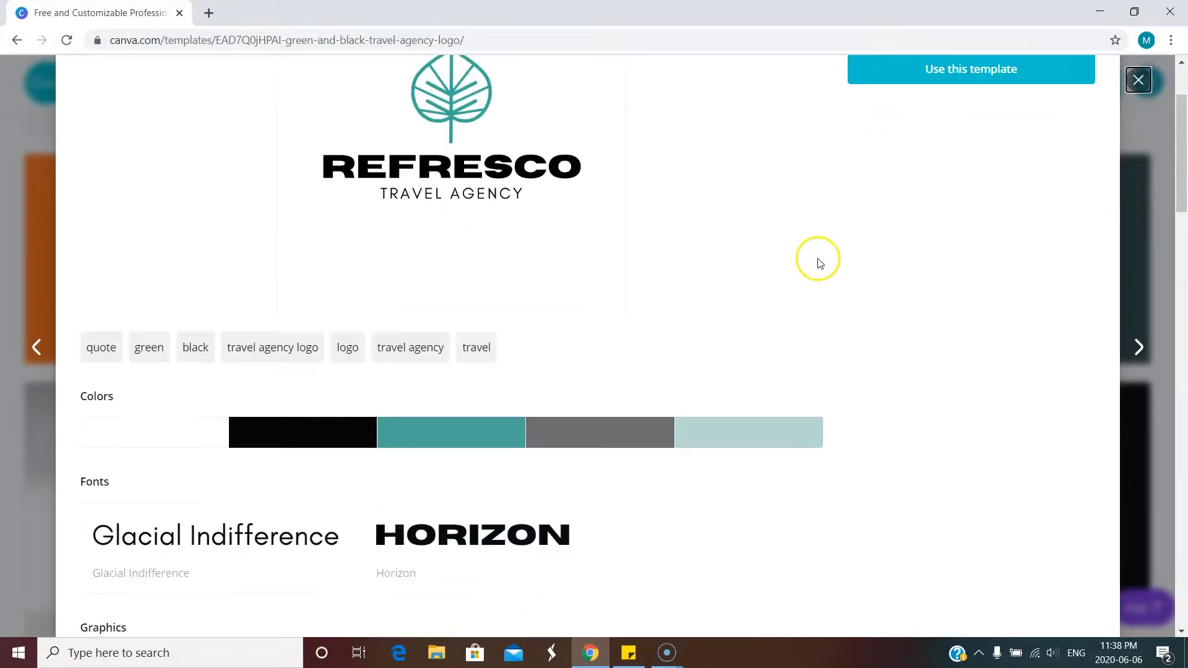
pyautogui.scroll(-2, 755, 279)
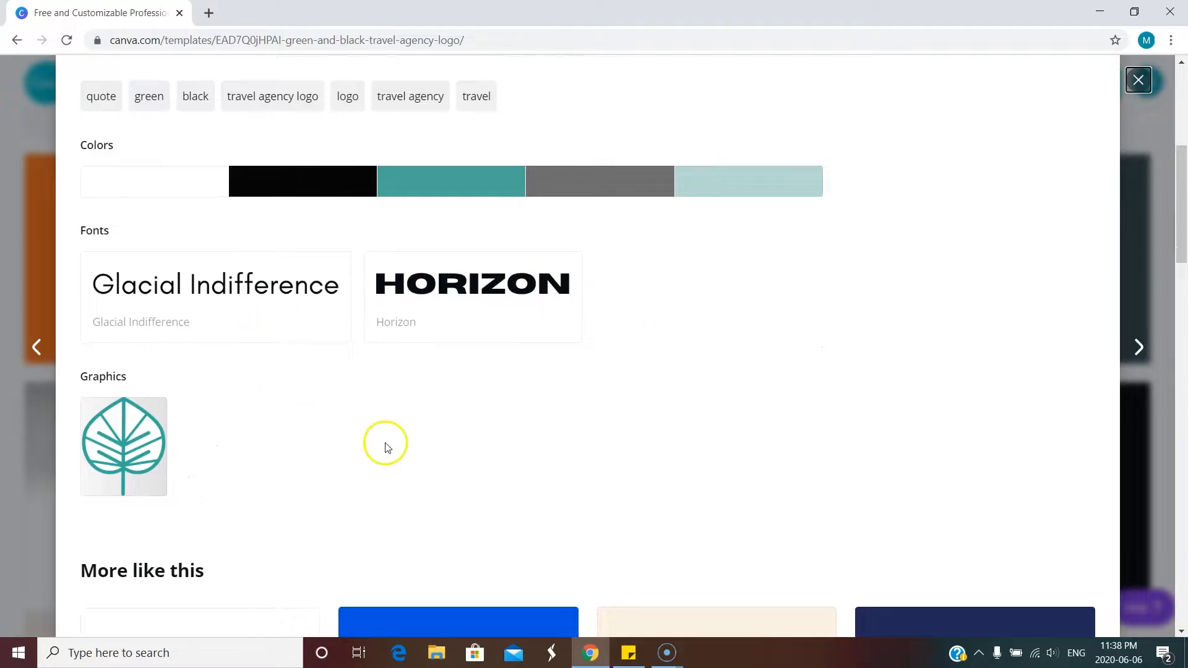
pyautogui.scroll(5, 897, 372)
pyautogui.scroll(1, 909, 369)
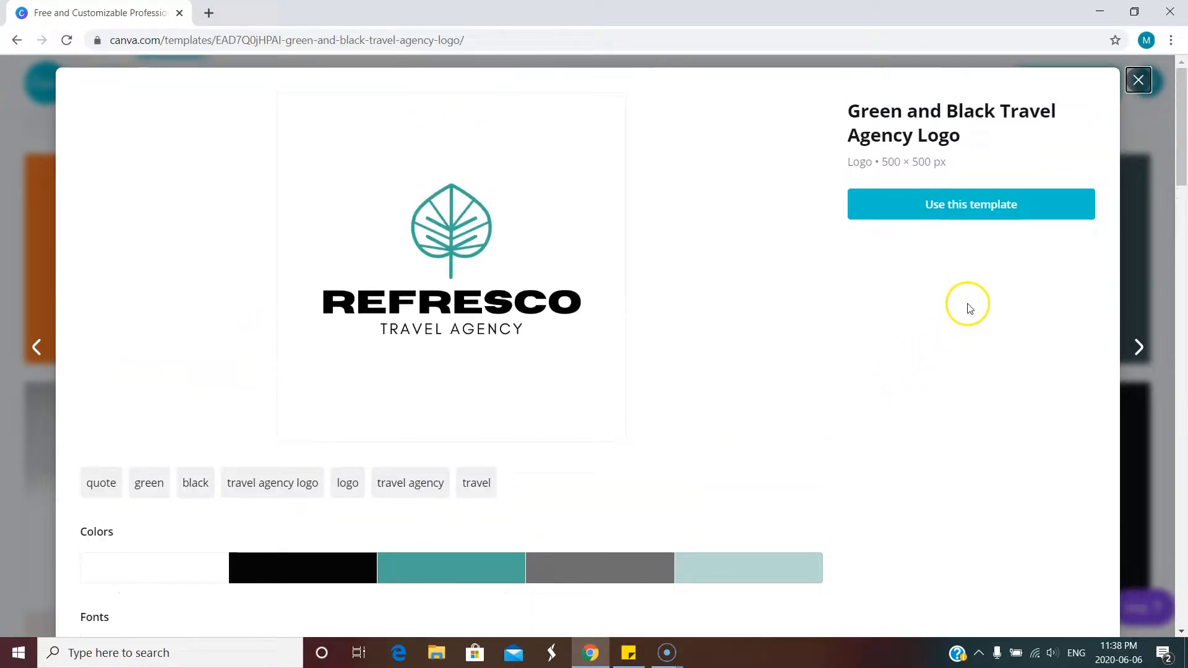
# Start a design from the Green and Black Travel Agency Logo template and duplicate its page
pyautogui.click(963, 210)
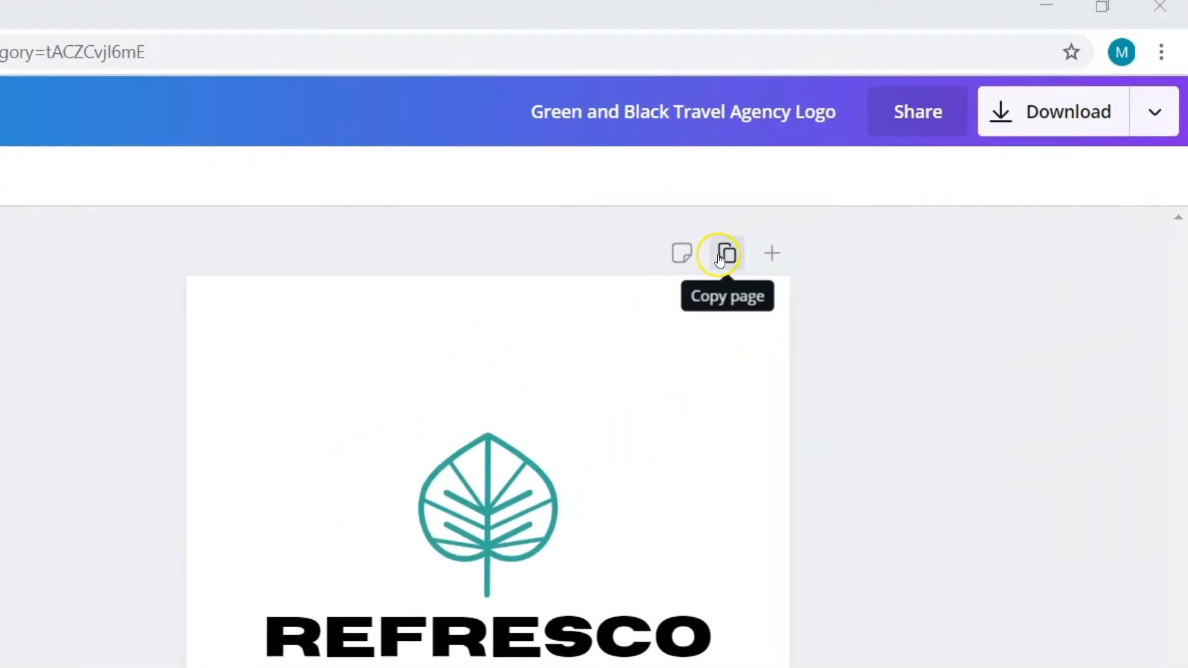
pyautogui.click(721, 257)
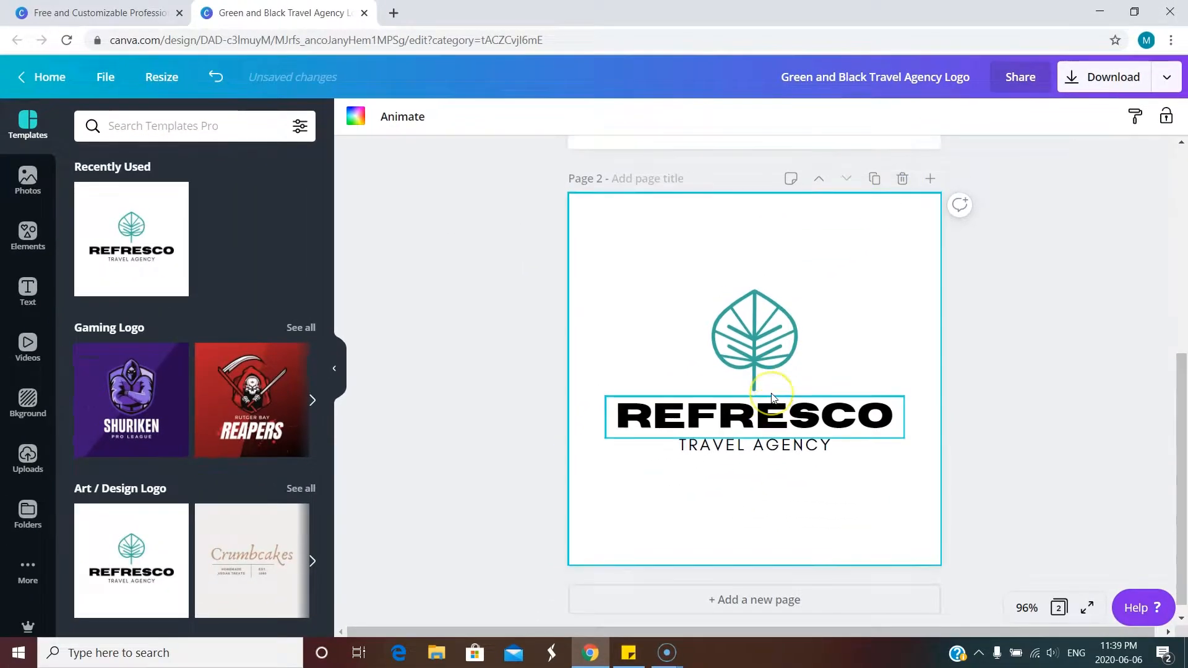
pyautogui.scroll(4, 772, 398)
pyautogui.scroll(3, 773, 399)
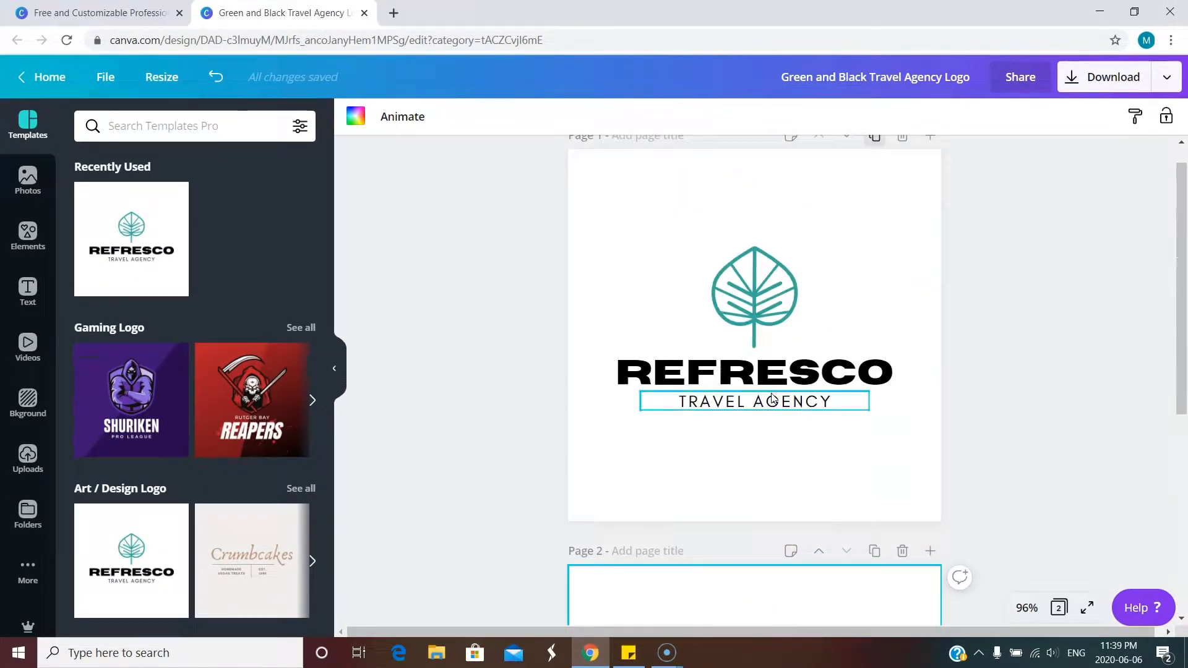
pyautogui.scroll(1, 773, 398)
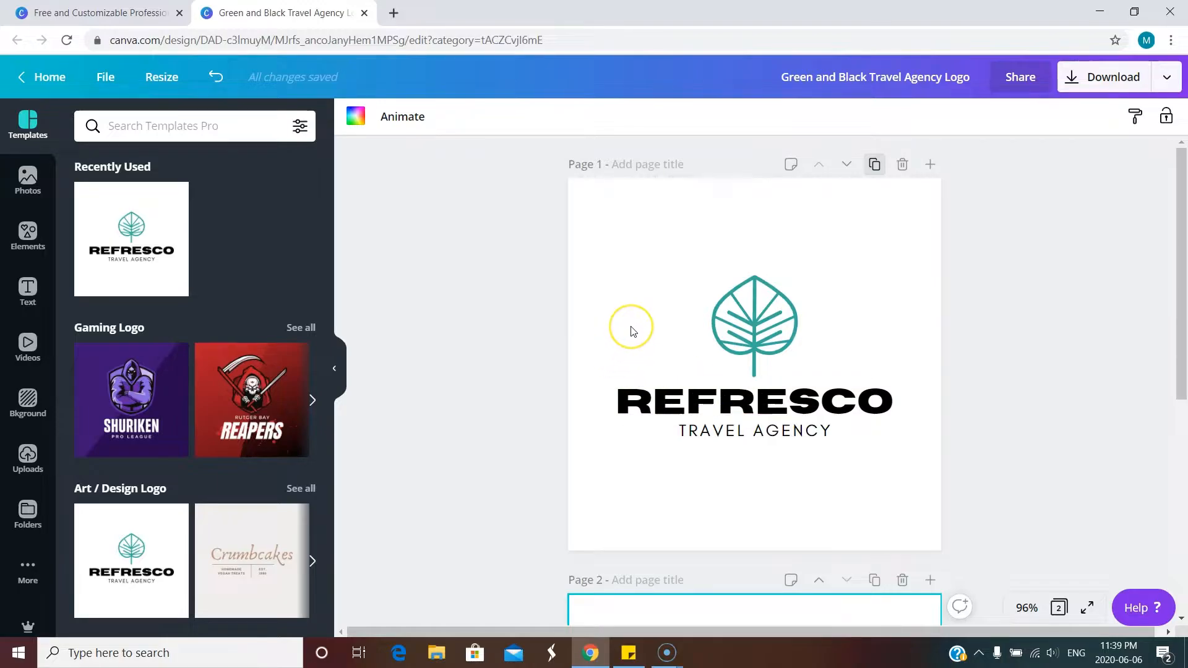
pyautogui.scroll(-1, 632, 331)
pyautogui.scroll(1, 630, 332)
# Select the leaf graphic, the REFRESCO title and the TRAVEL AGENCY tagline on page 1 in turn to inspect the logo's separate elements
pyautogui.click(740, 317)
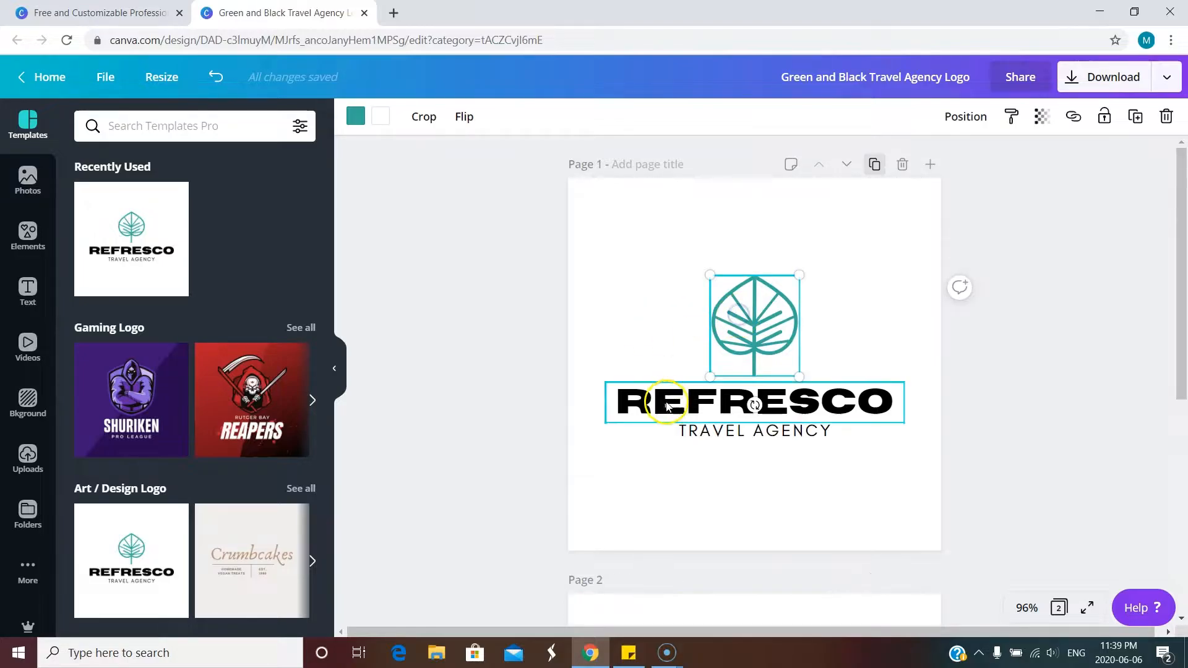
pyautogui.click(667, 405)
pyautogui.click(681, 432)
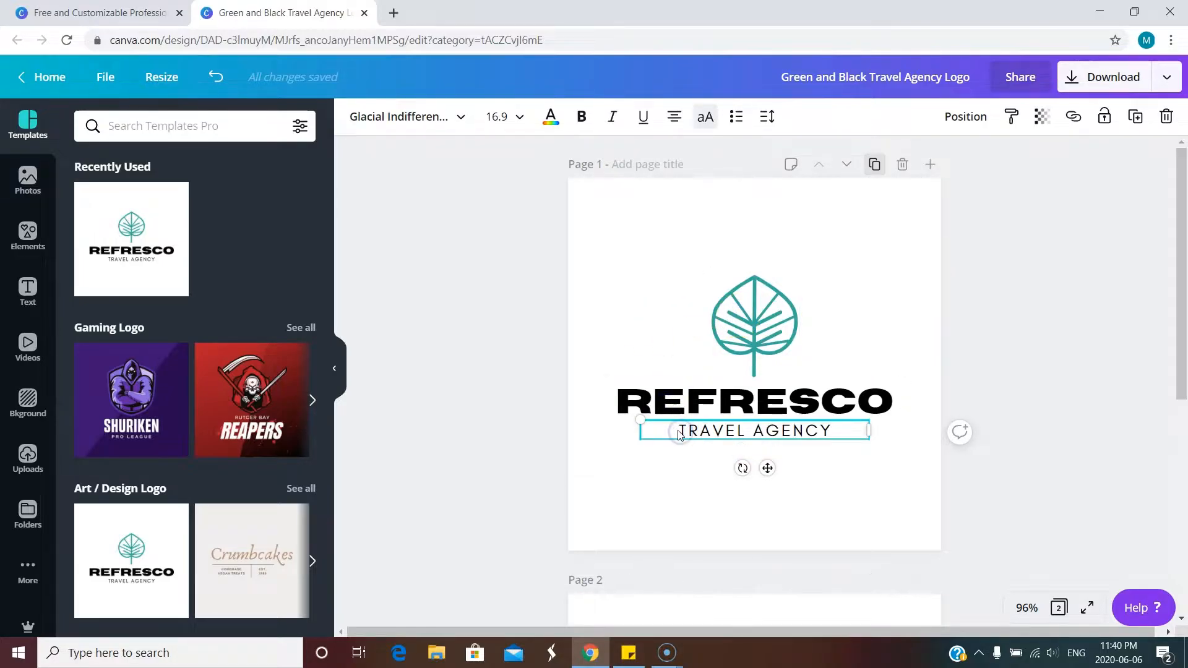
pyautogui.click(669, 407)
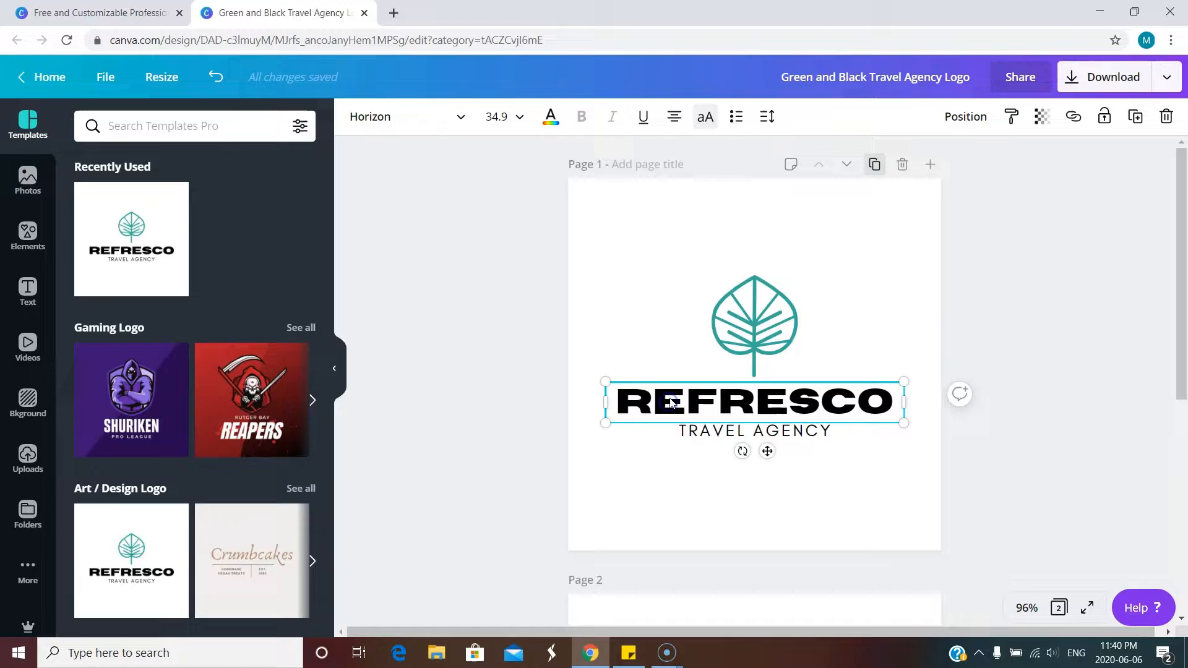
pyautogui.click(748, 332)
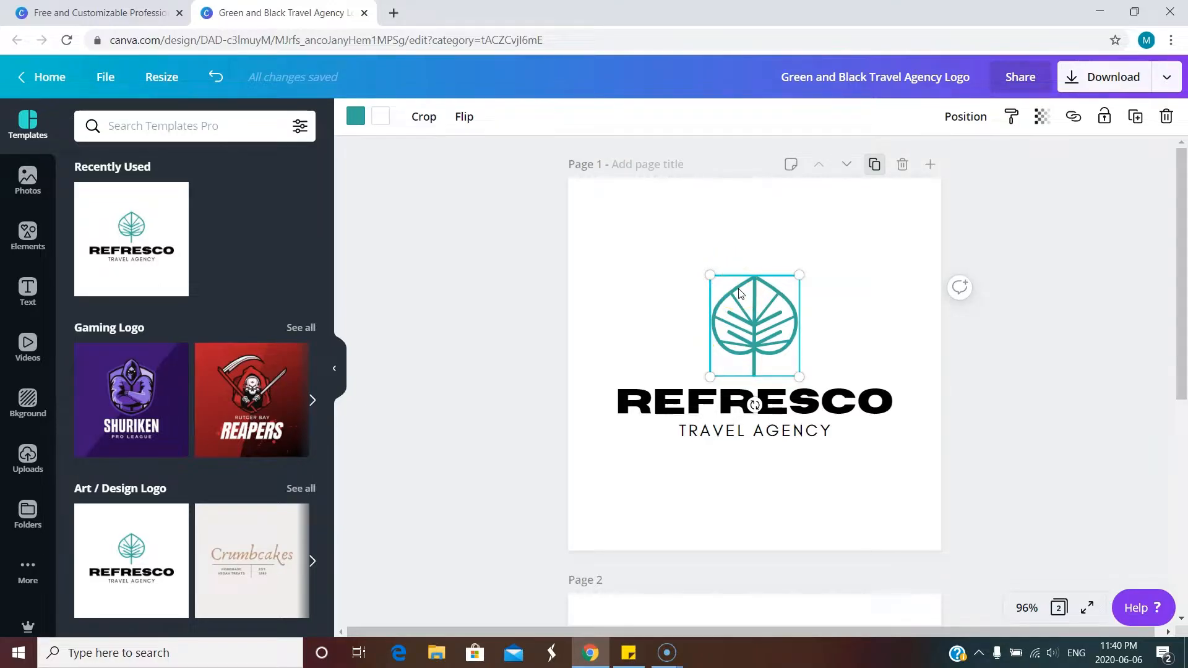
# Change the font of the REFRESCO title on page 1 to Belleza
pyautogui.click(662, 413)
pyautogui.doubleClick(659, 412)
pyautogui.click(624, 405)
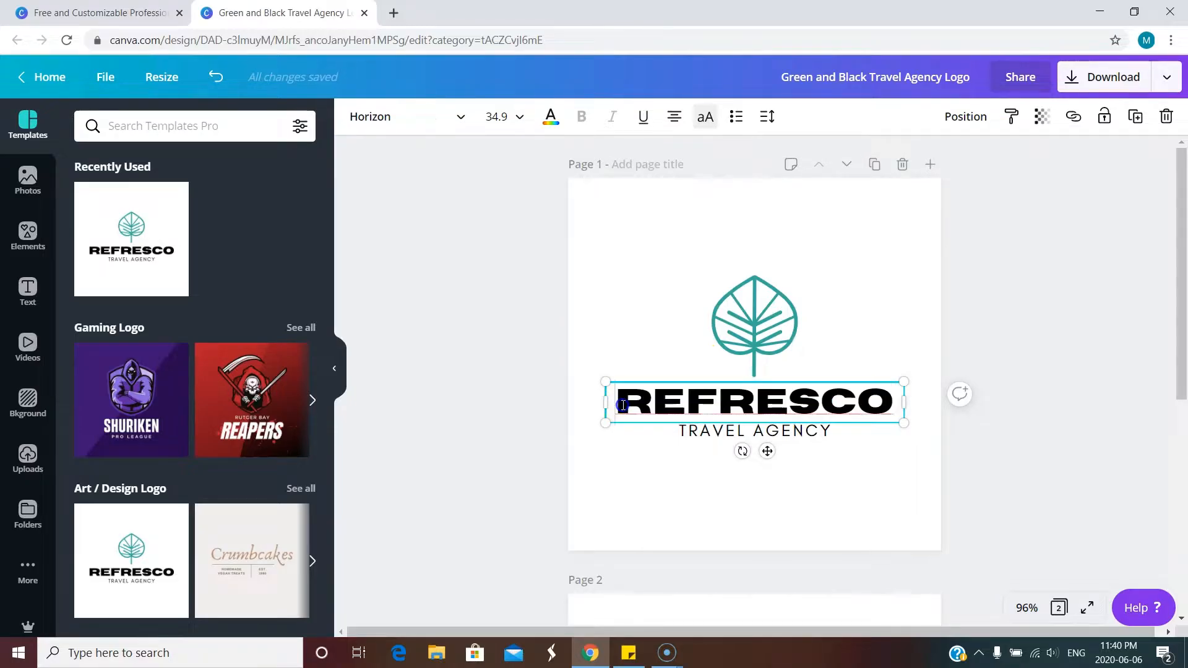
pyautogui.moveTo(619, 403); pyautogui.dragTo(897, 405)
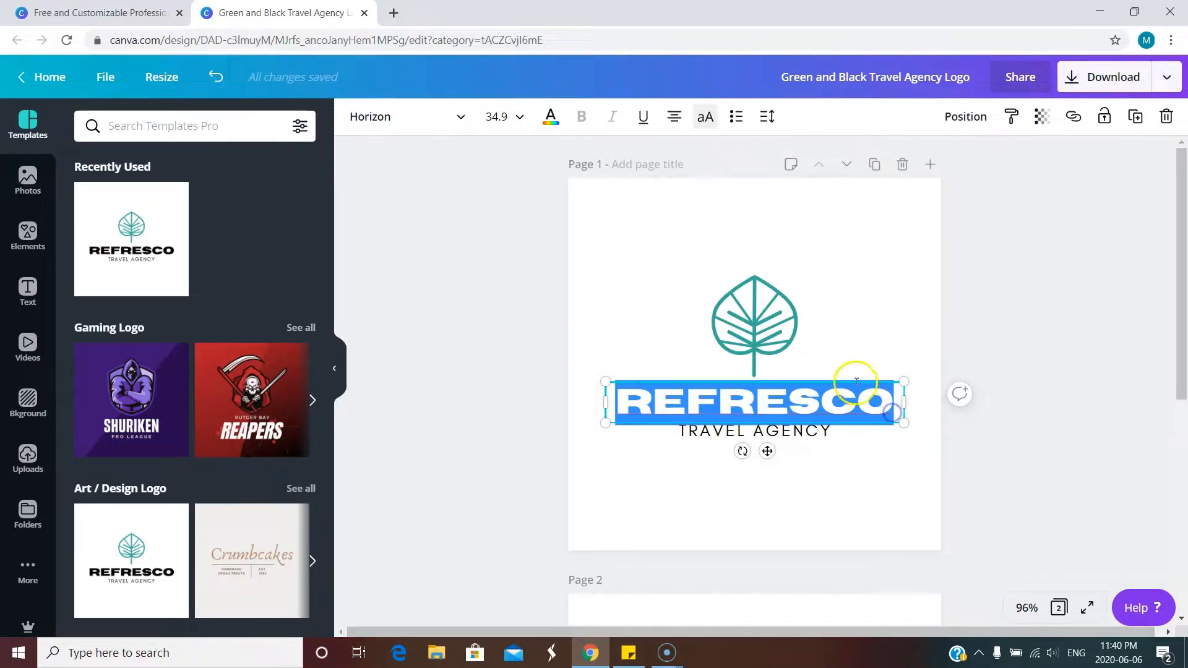
pyautogui.click(461, 116)
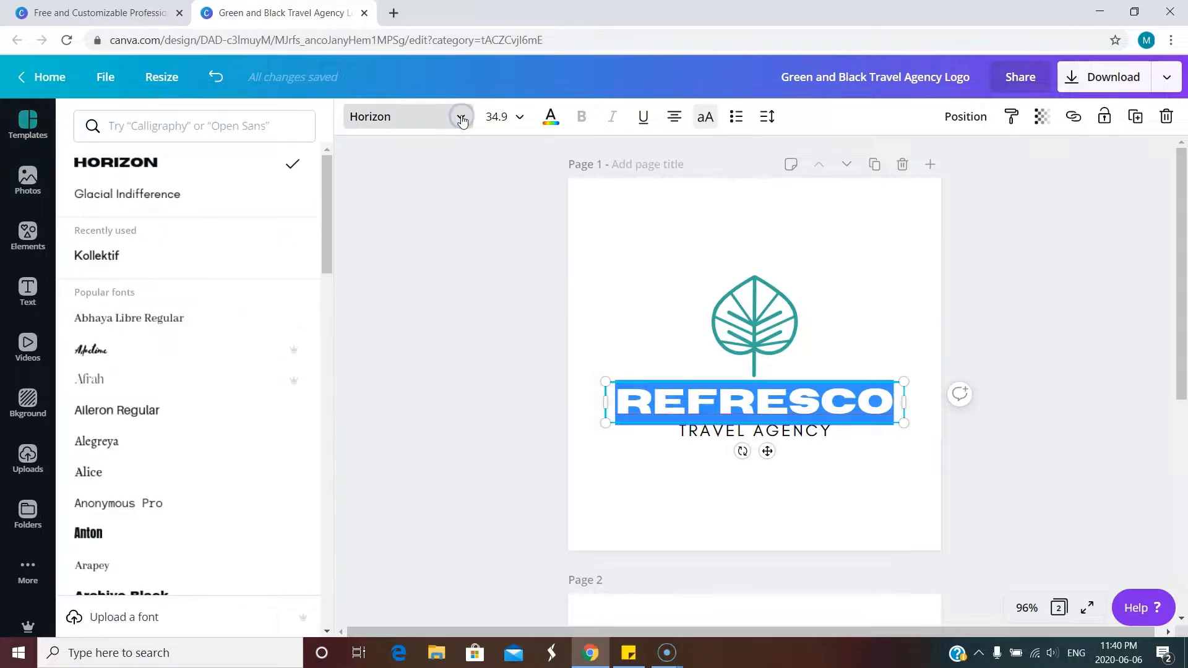
pyautogui.scroll(-7, 135, 331)
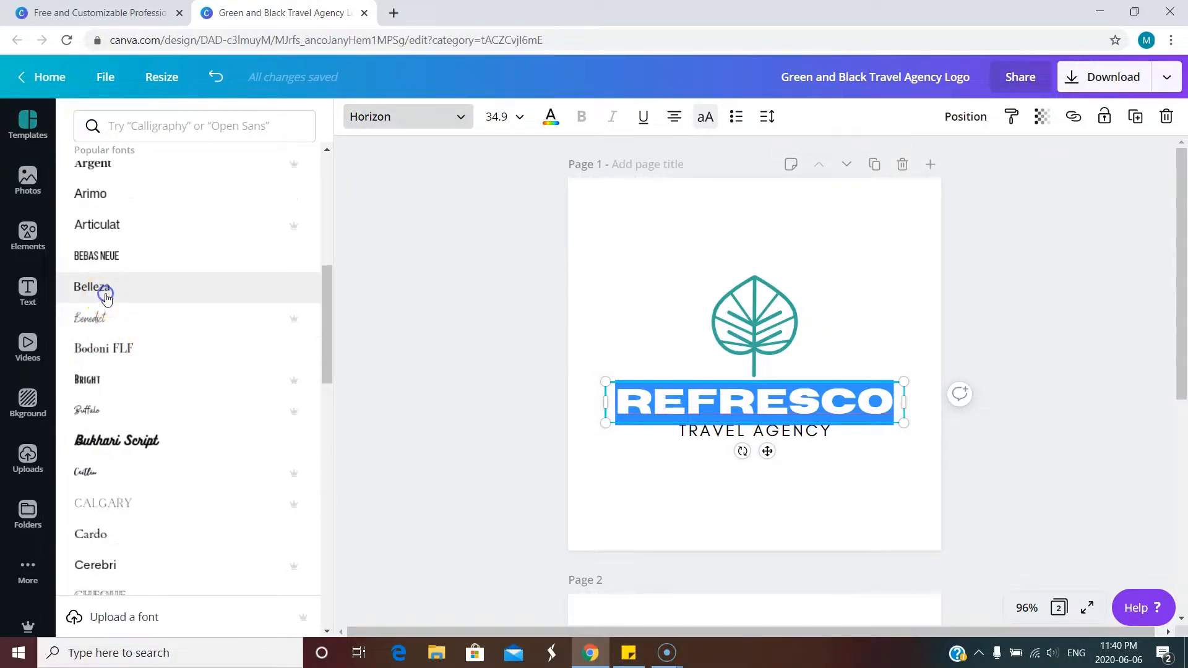
pyautogui.click(107, 297)
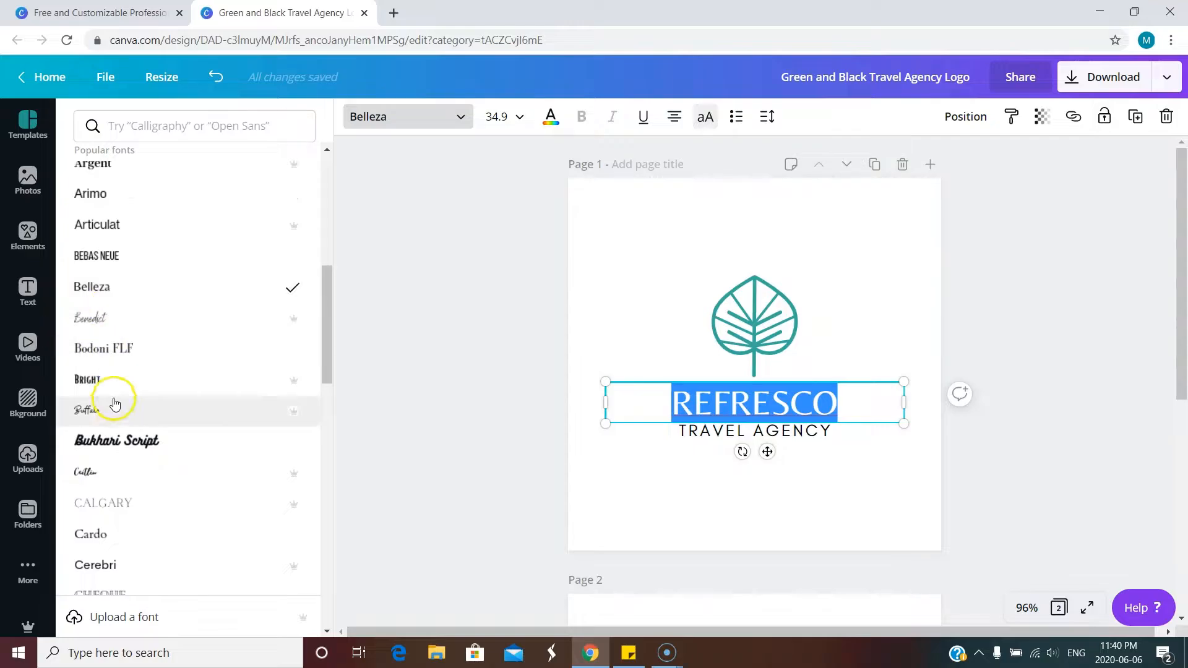
# Replace the REFRESCO title text with LEAFCO
pyautogui.click(669, 401)
pyautogui.moveTo(669, 401); pyautogui.dragTo(848, 394)
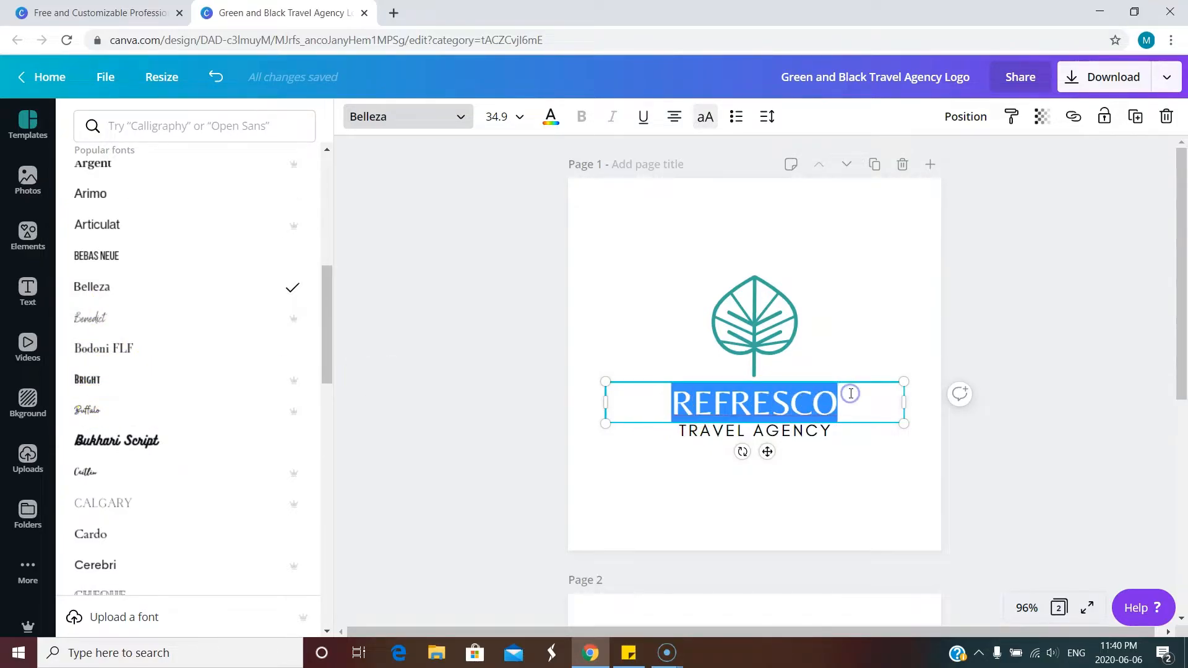
pyautogui.write('LEAFCO')
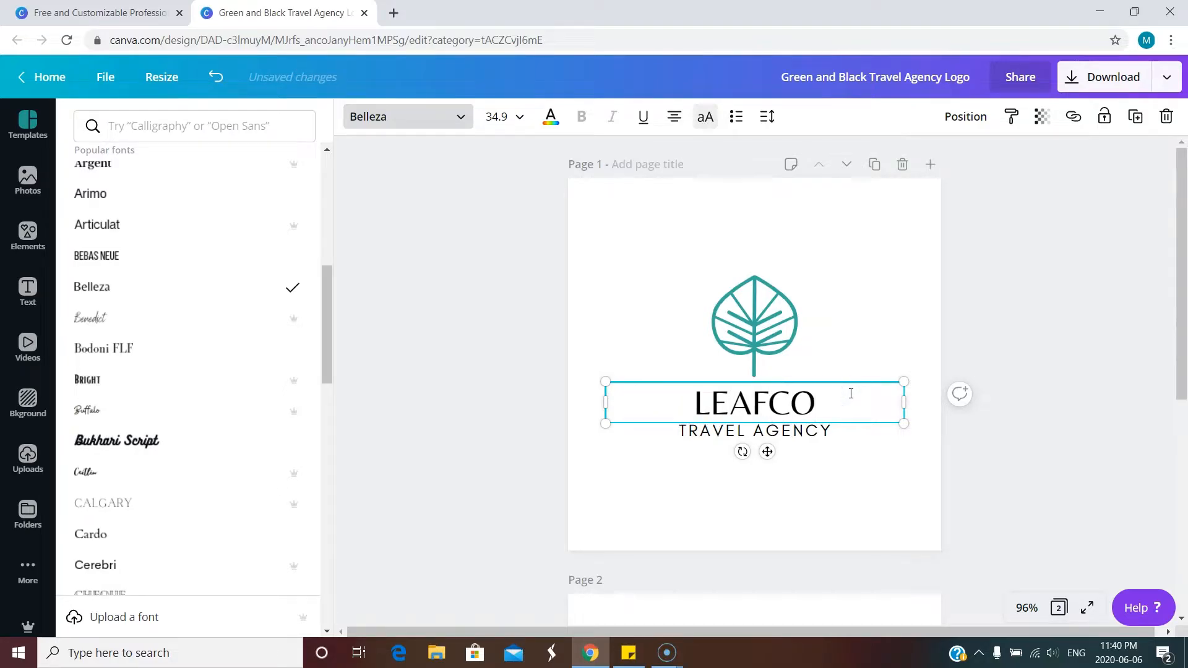
# Replace the TRAVEL AGENCY tagline below the title with FOREST FASHION
pyautogui.click(705, 431)
pyautogui.click(677, 431)
pyautogui.moveTo(677, 431); pyautogui.dragTo(857, 427)
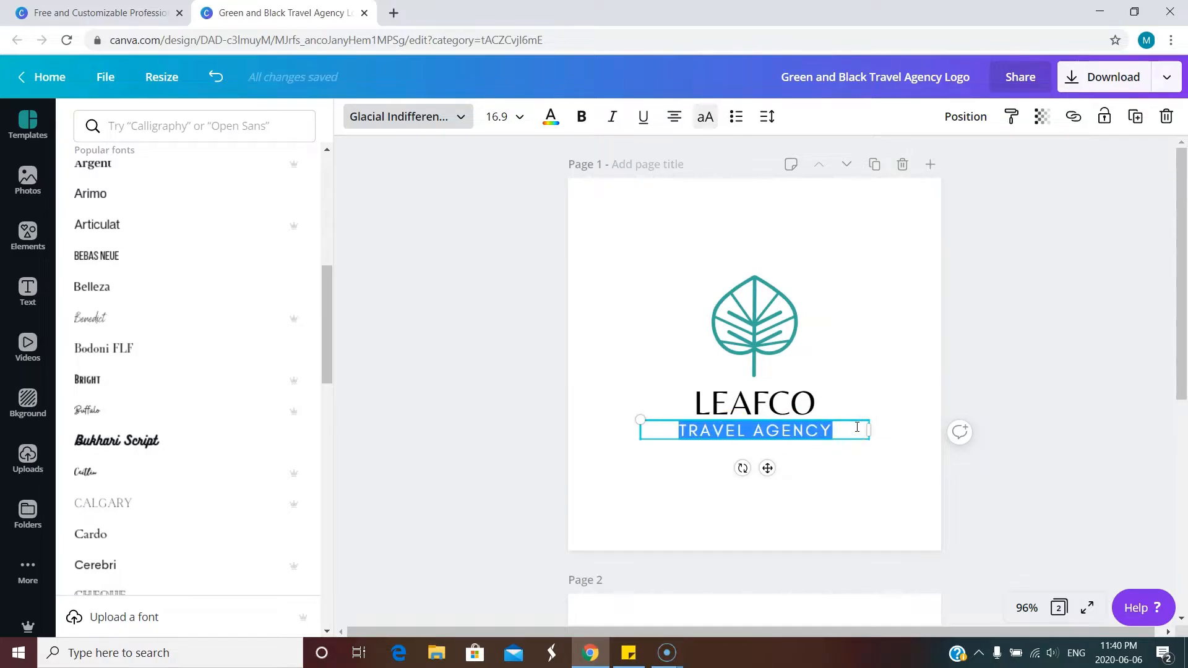
pyautogui.write('forees')
pyautogui.press('BackSpace')
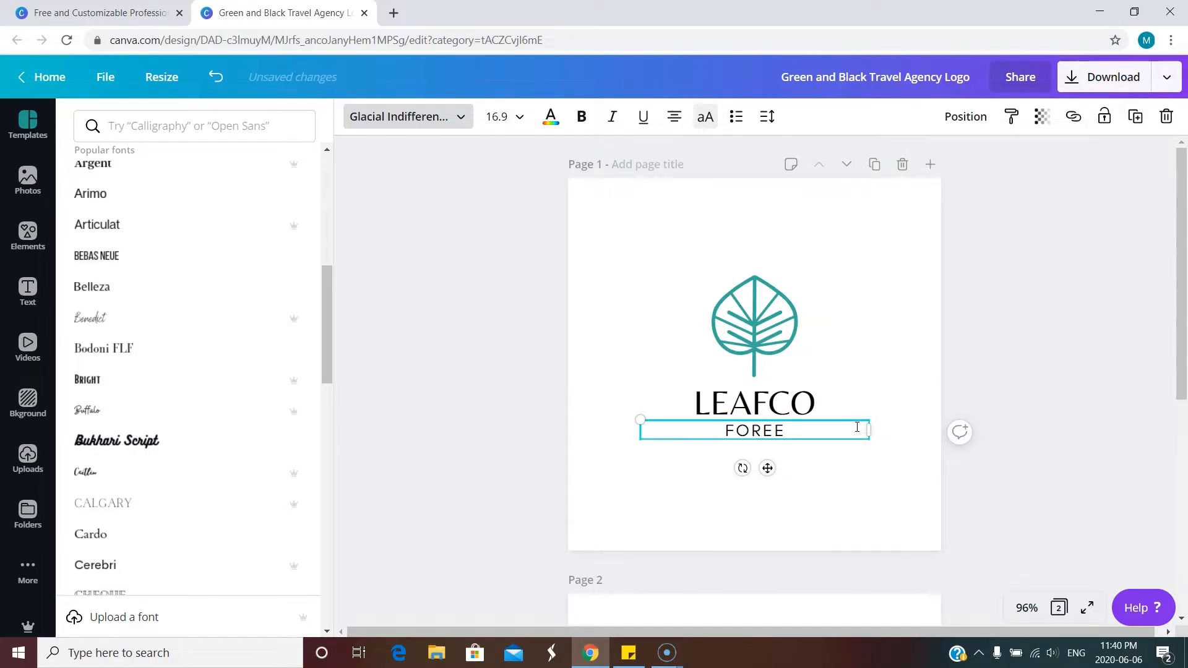
pyautogui.write('t')
pyautogui.press('BackSpace')
pyautogui.press('BackSpace')
pyautogui.press('BackSpace')
pyautogui.write('est fas')
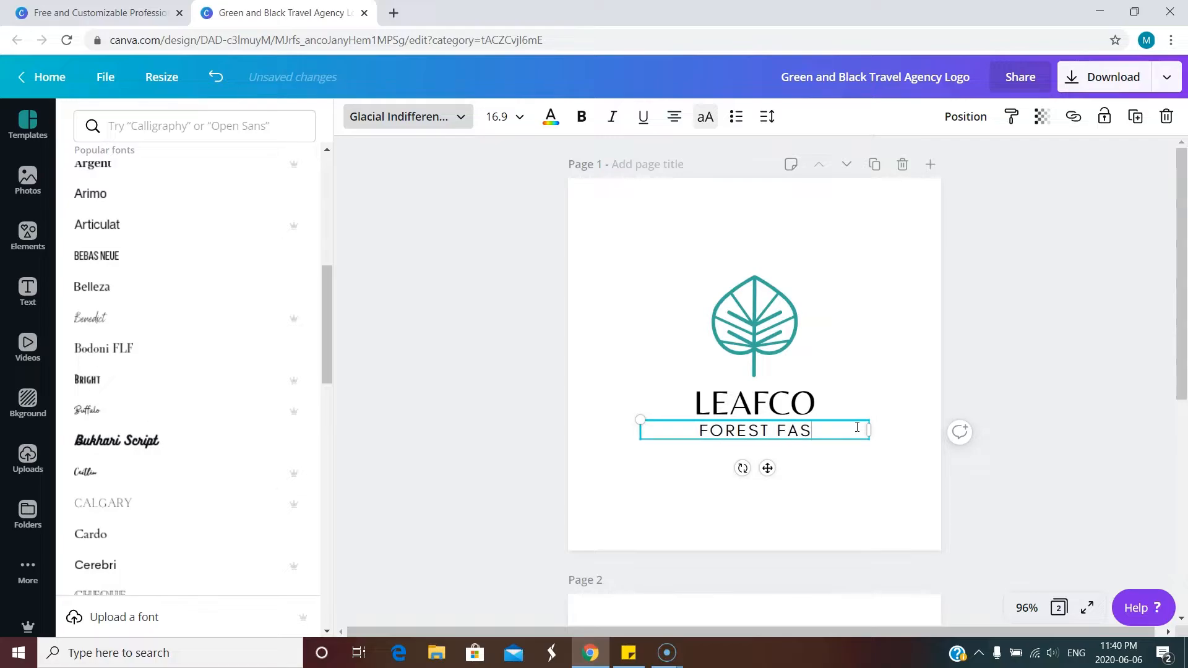
pyautogui.write('f')
pyautogui.press('BackSpace')
pyautogui.write('hion')
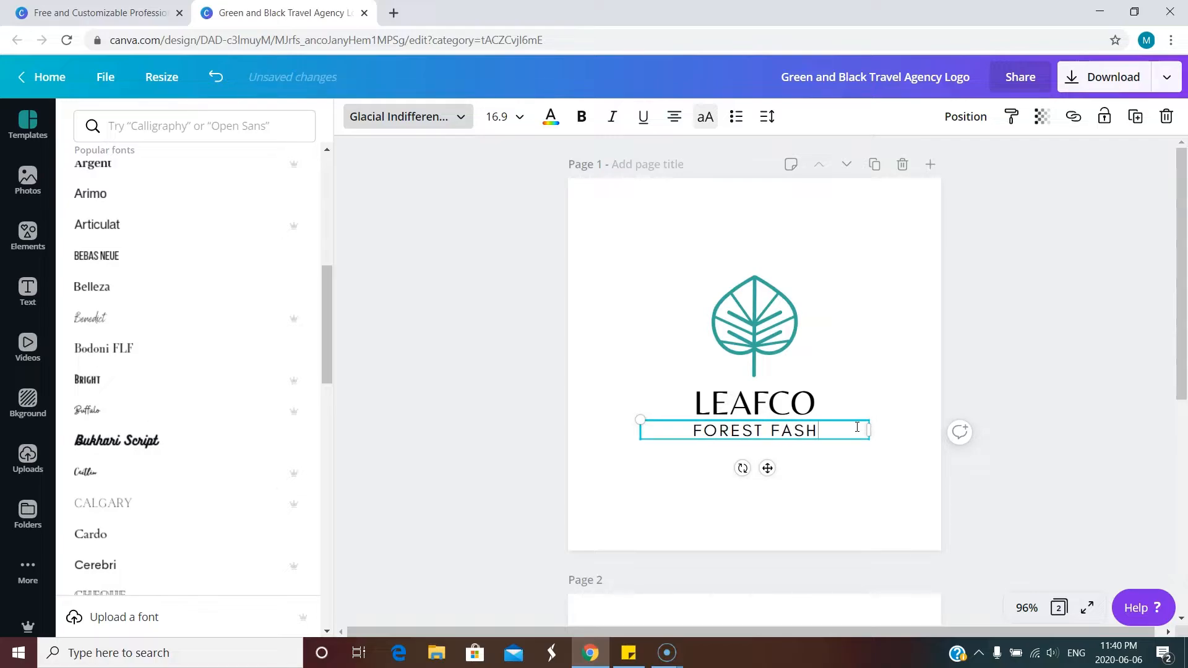
pyautogui.click(830, 457)
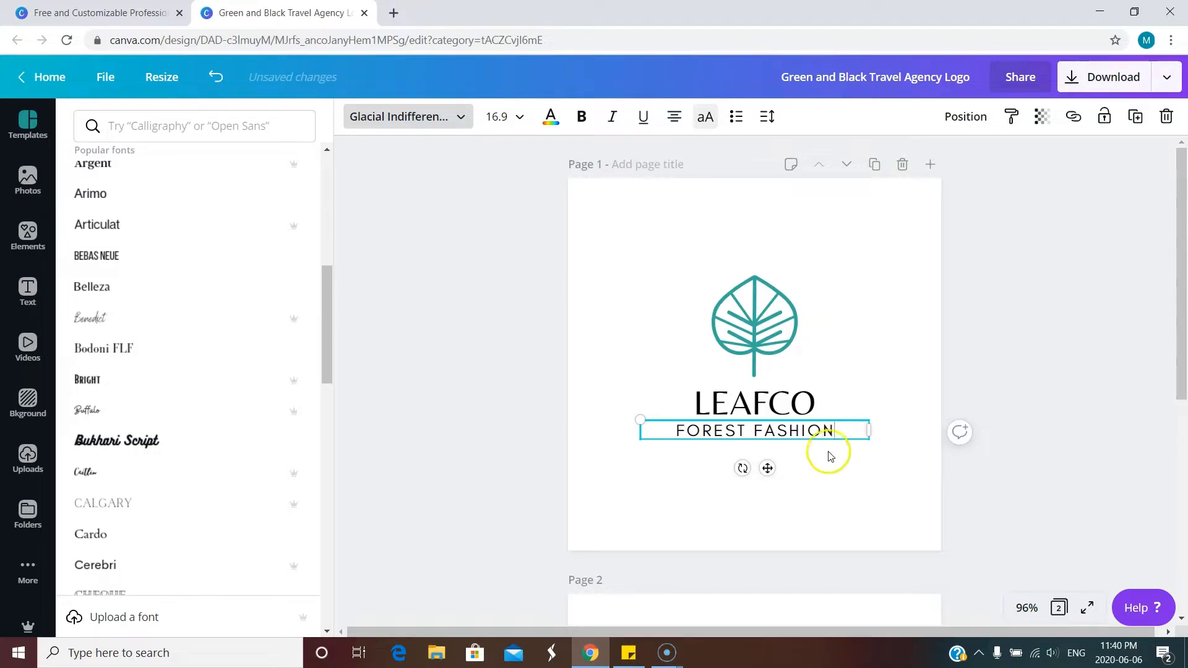
# Examine the text color options for the LEAFCO title, including the custom color picker and its hex code field
pyautogui.click(810, 405)
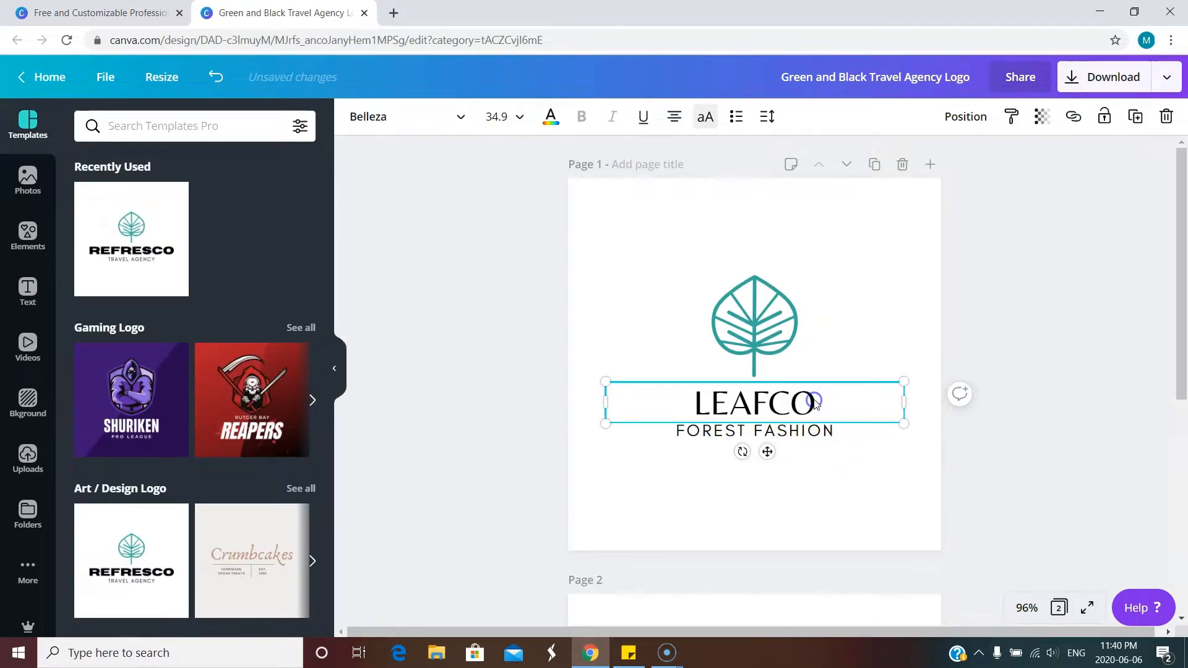
pyautogui.click(819, 406)
pyautogui.moveTo(820, 406); pyautogui.dragTo(673, 411)
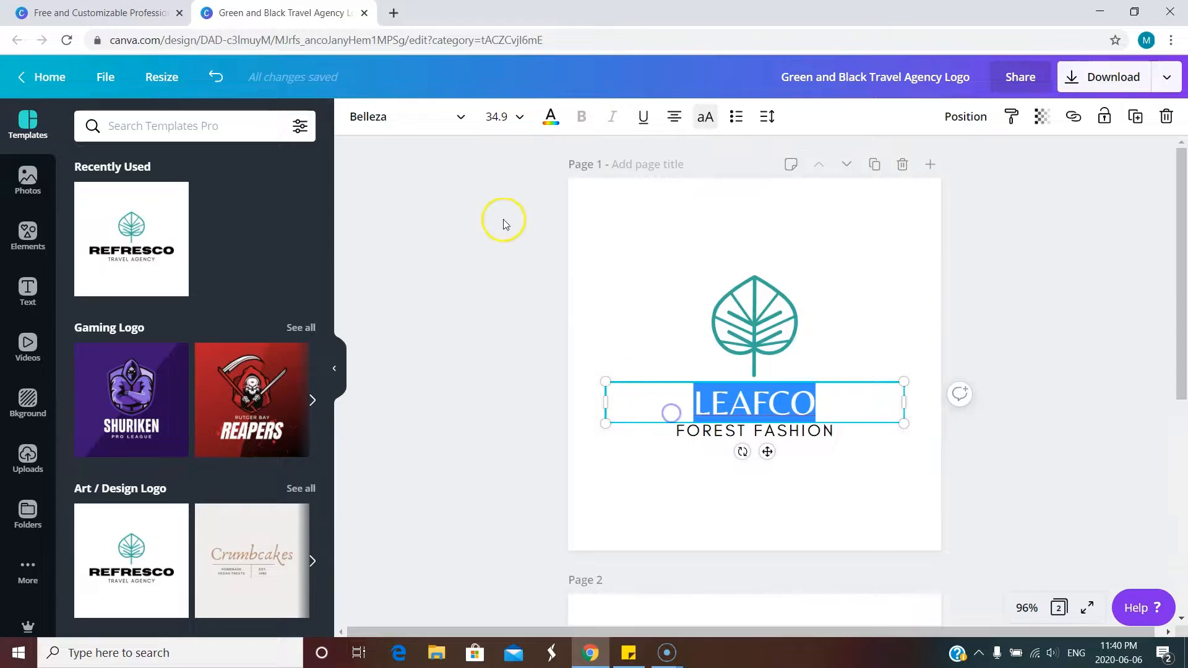
pyautogui.click(551, 124)
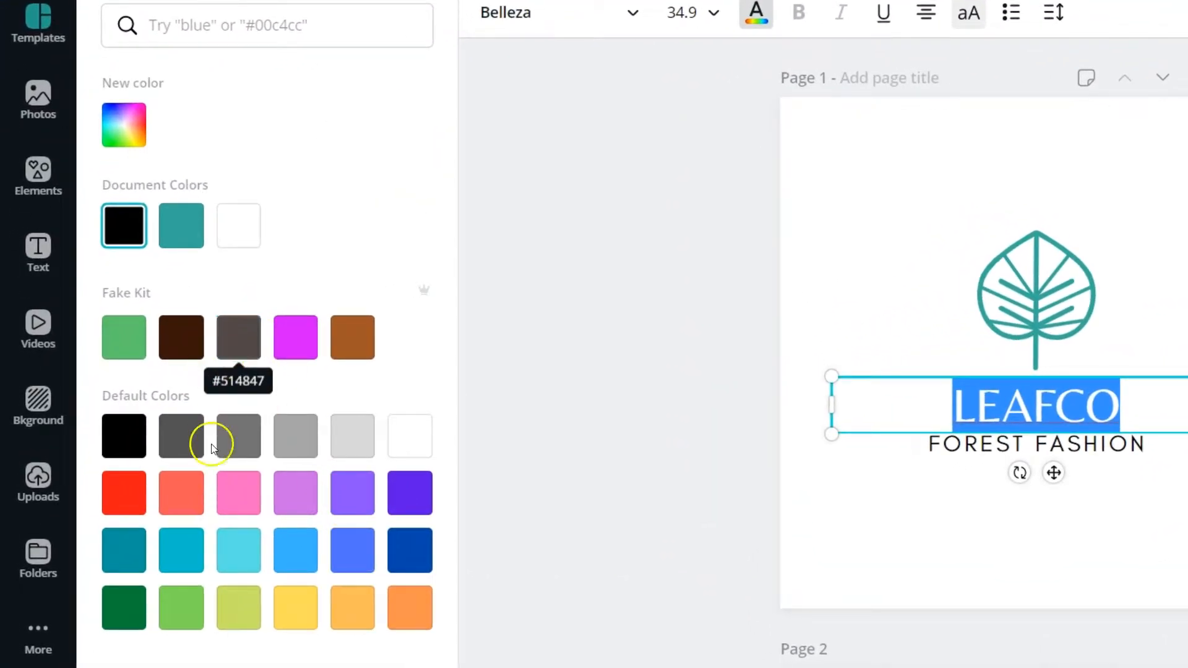
pyautogui.click(129, 139)
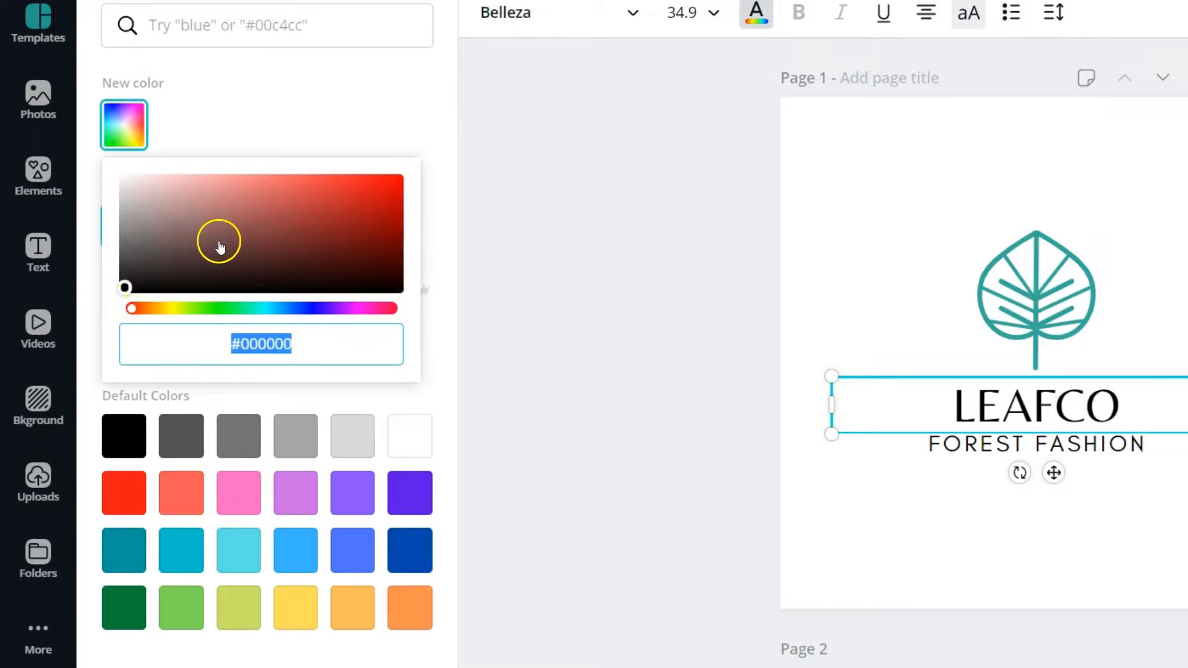
pyautogui.click(240, 344)
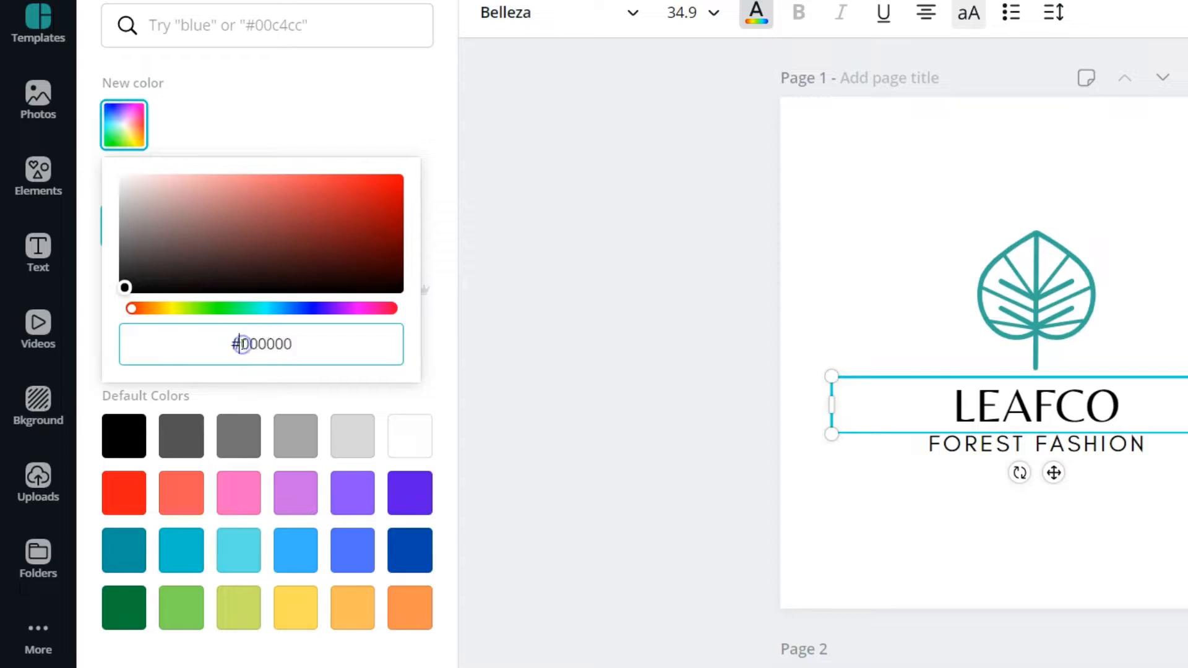
pyautogui.moveTo(240, 344); pyautogui.dragTo(294, 349)
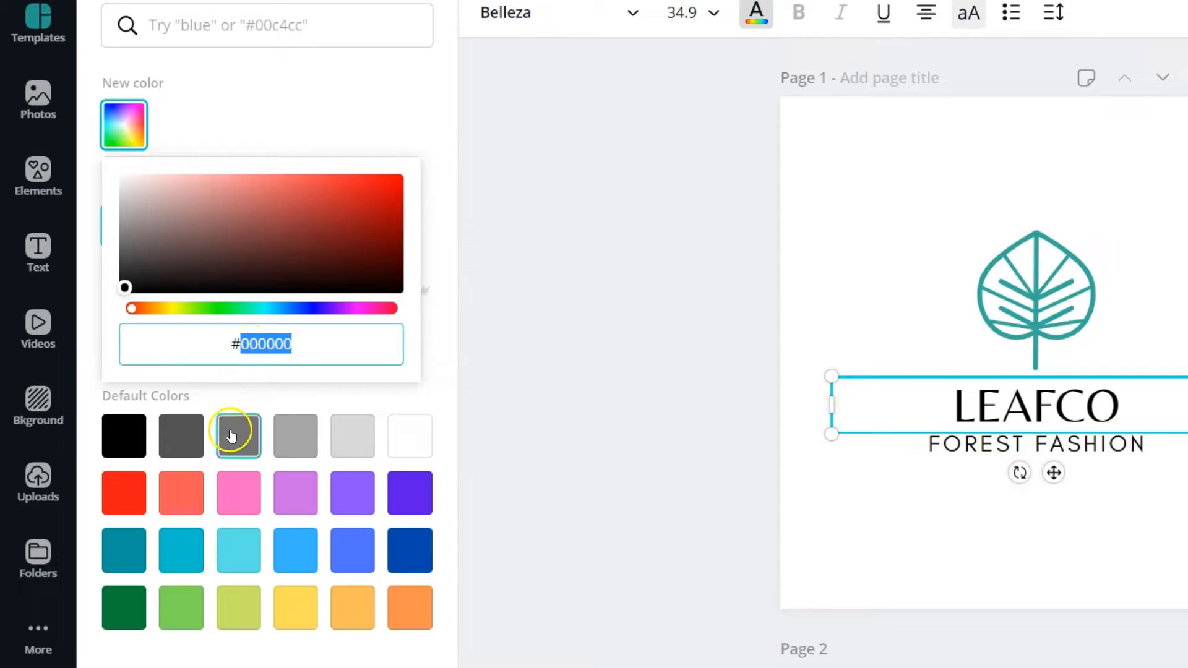
pyautogui.click(321, 103)
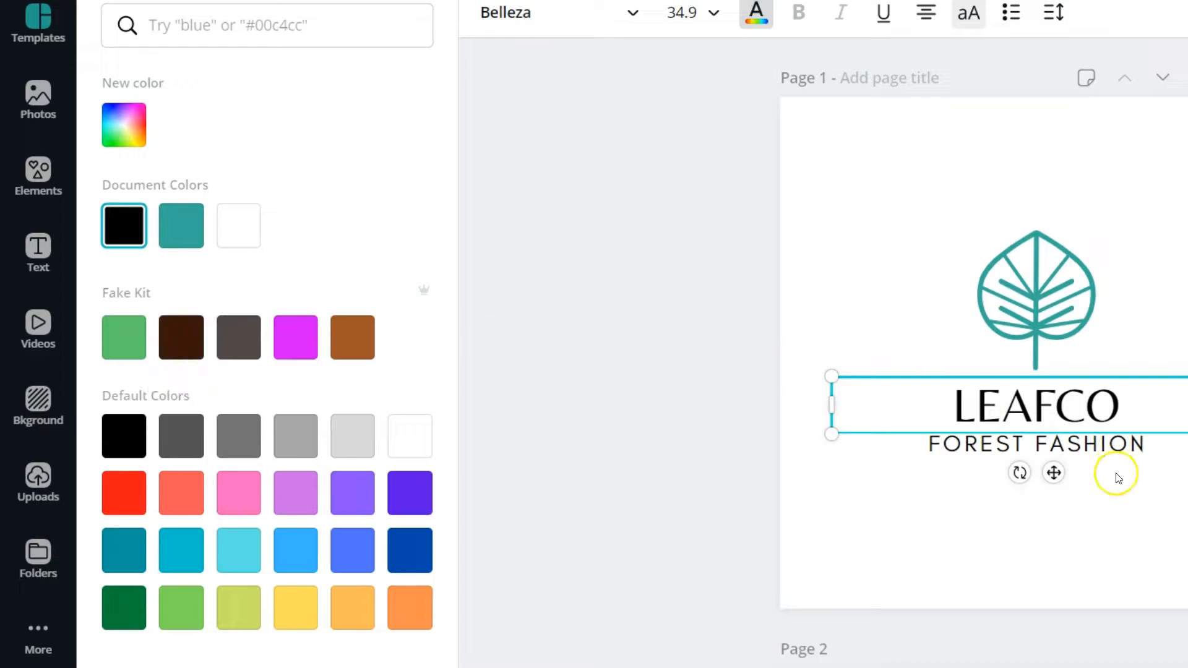
# Recolor the whole LEAFCO title with the magenta swatch from the Fake Kit colors
pyautogui.click(1089, 429)
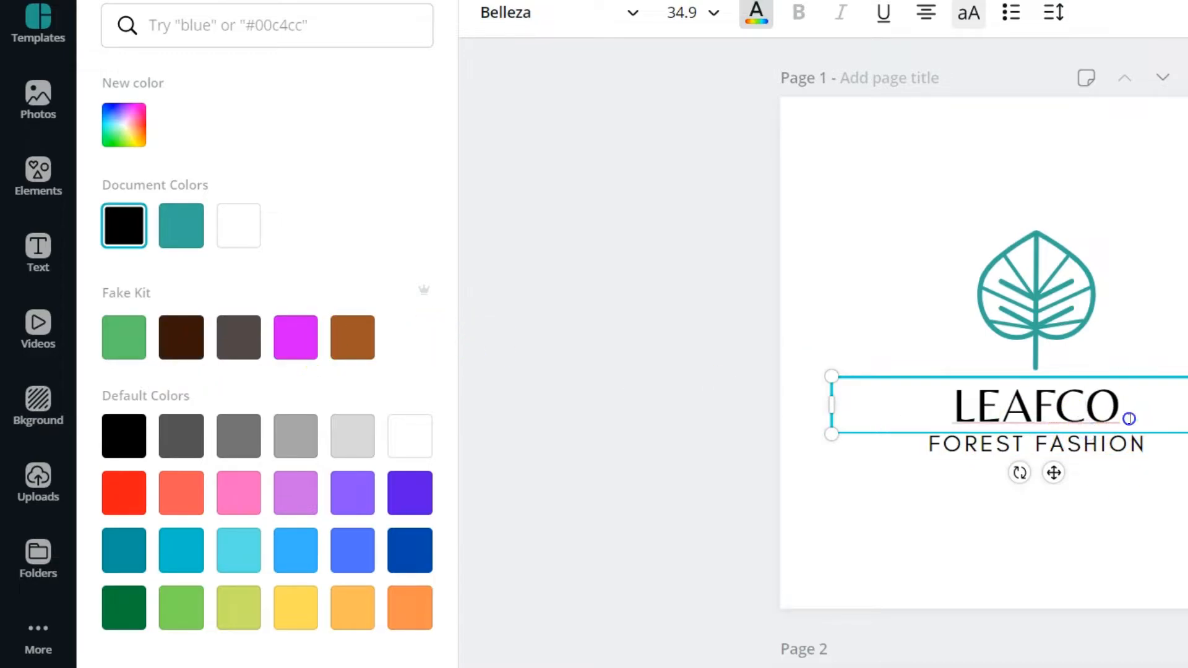
pyautogui.moveTo(1127, 417); pyautogui.dragTo(946, 404)
pyautogui.click(278, 350)
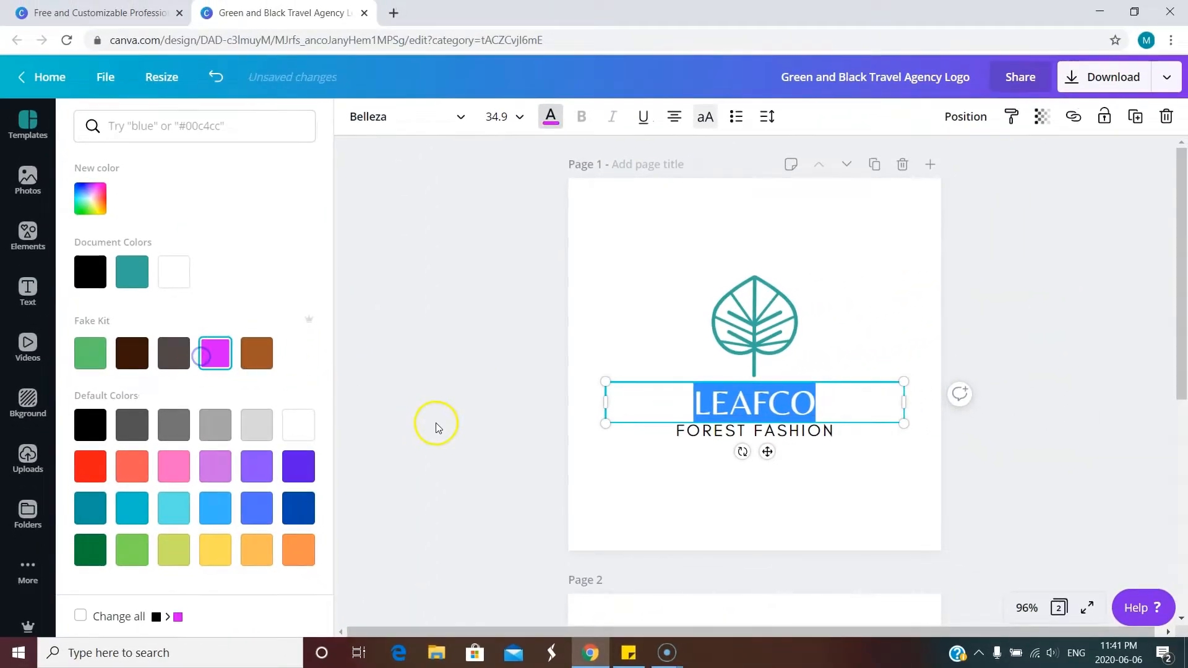
pyautogui.click(620, 459)
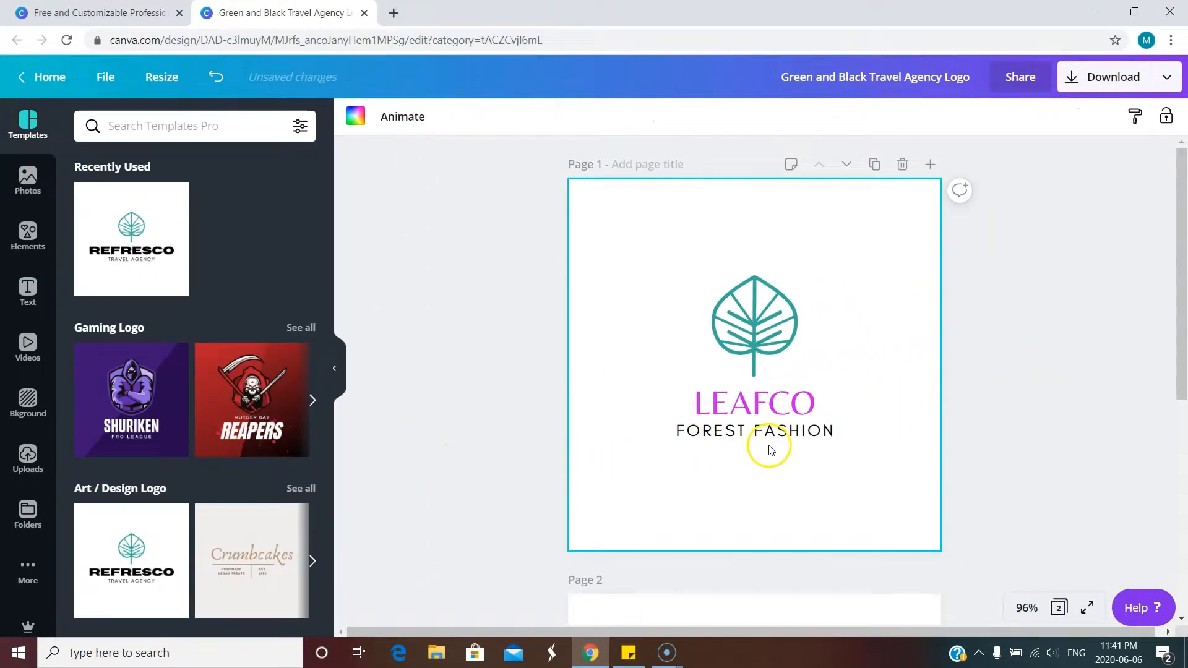
# Add the pink and blue plant from the Bold Foliage elements collection to page 1 and shift it left of the teal leaf graphic
pyautogui.click(766, 337)
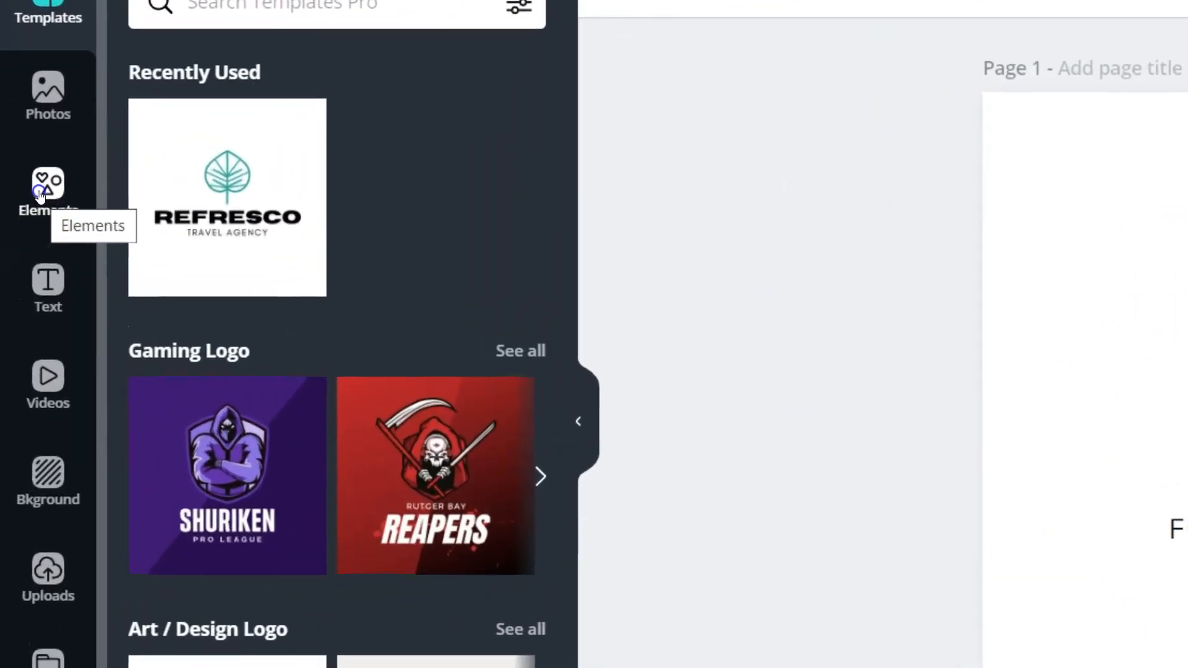
pyautogui.click(39, 195)
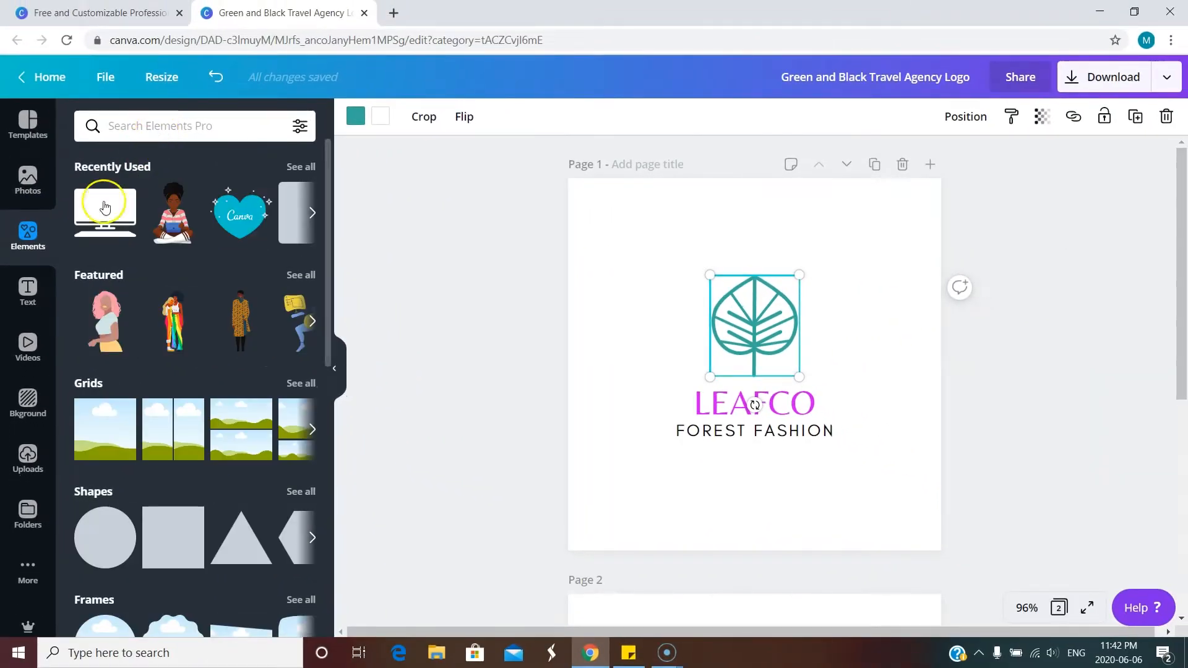
pyautogui.scroll(-3, 109, 382)
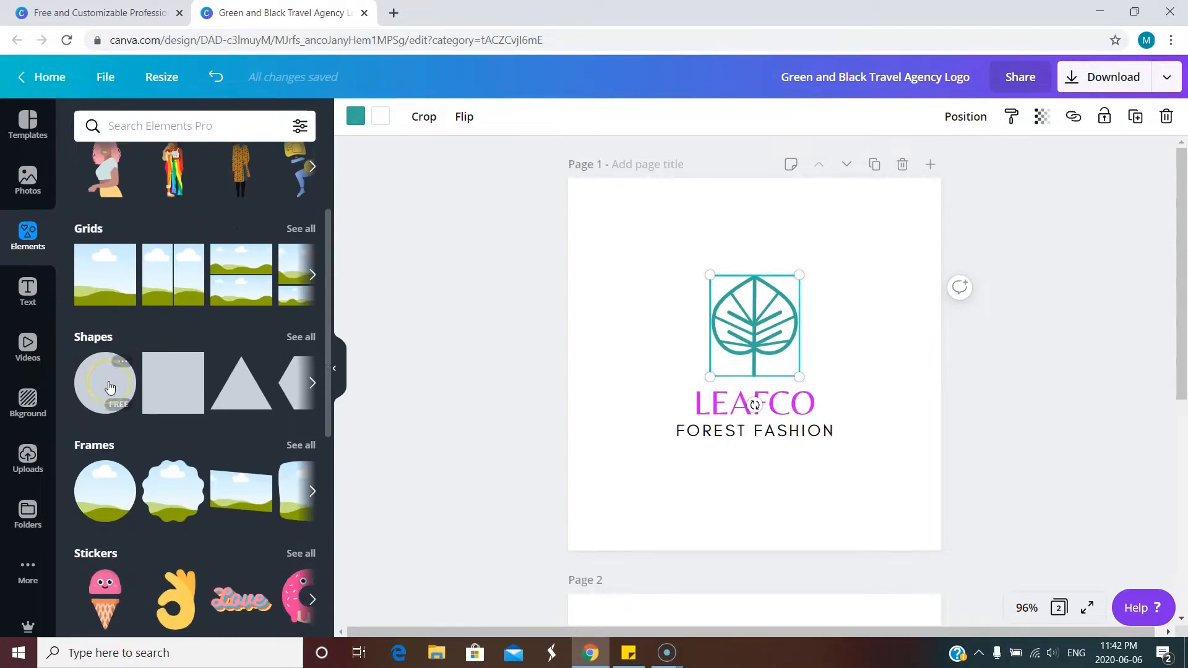
pyautogui.scroll(-6, 109, 386)
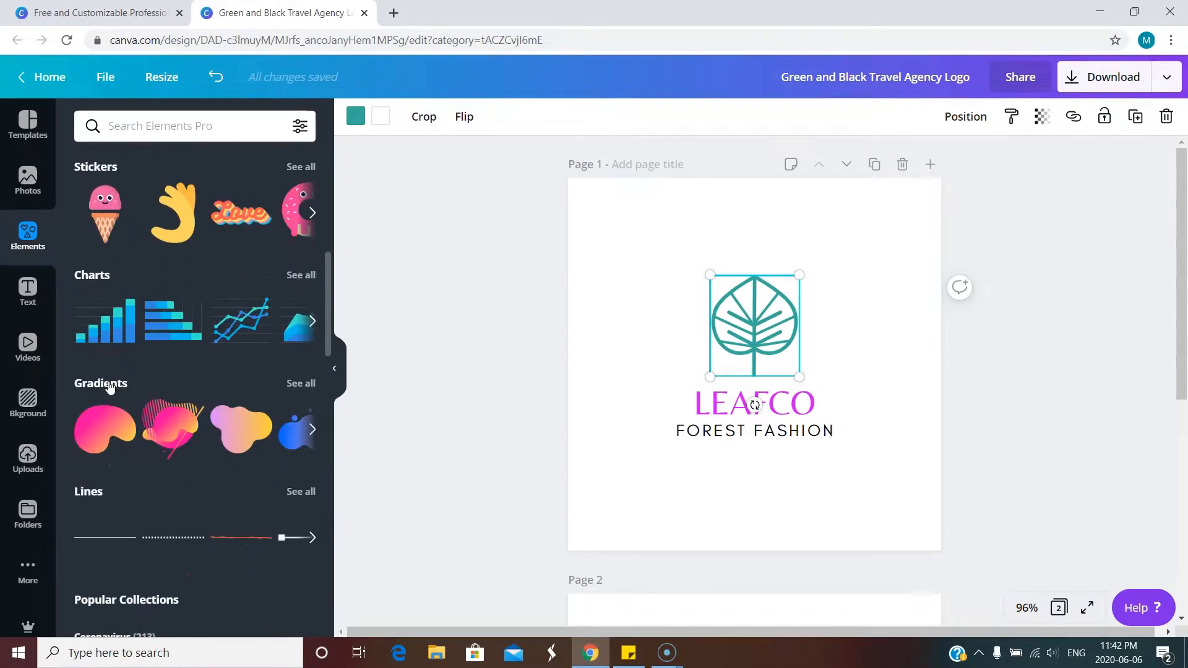
pyautogui.scroll(-7, 109, 385)
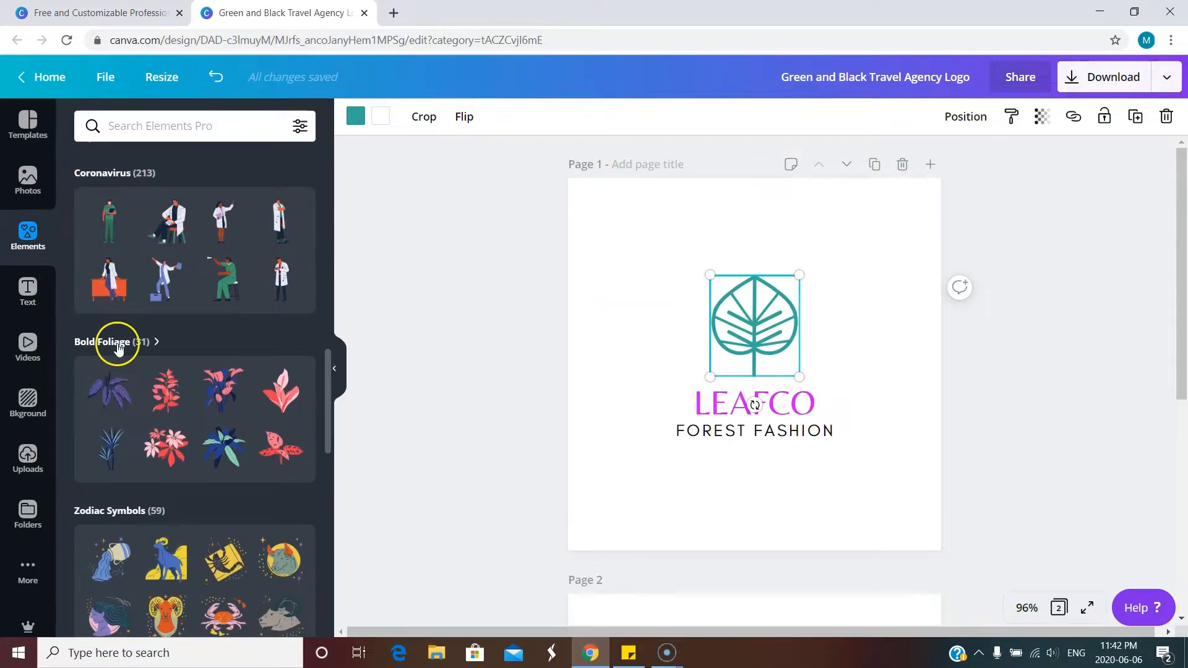
pyautogui.scroll(-1, 118, 341)
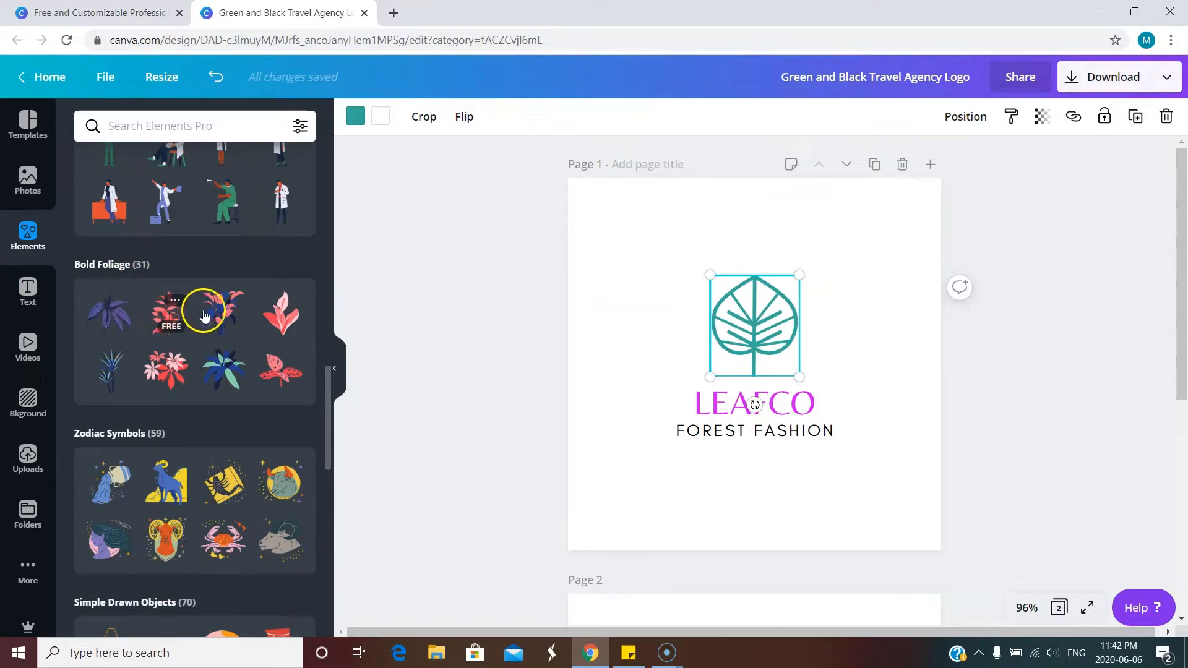
pyautogui.click(223, 316)
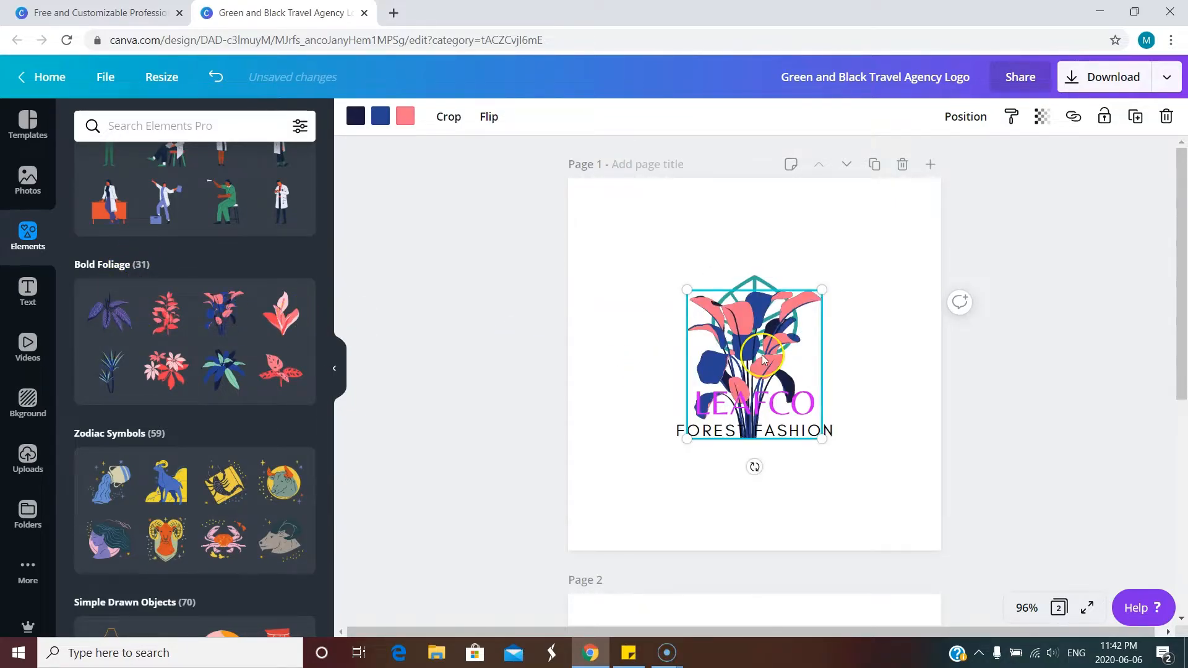
pyautogui.moveTo(743, 317); pyautogui.dragTo(679, 319)
# Delete the original teal leaf graphic from page 1
pyautogui.click(779, 338)
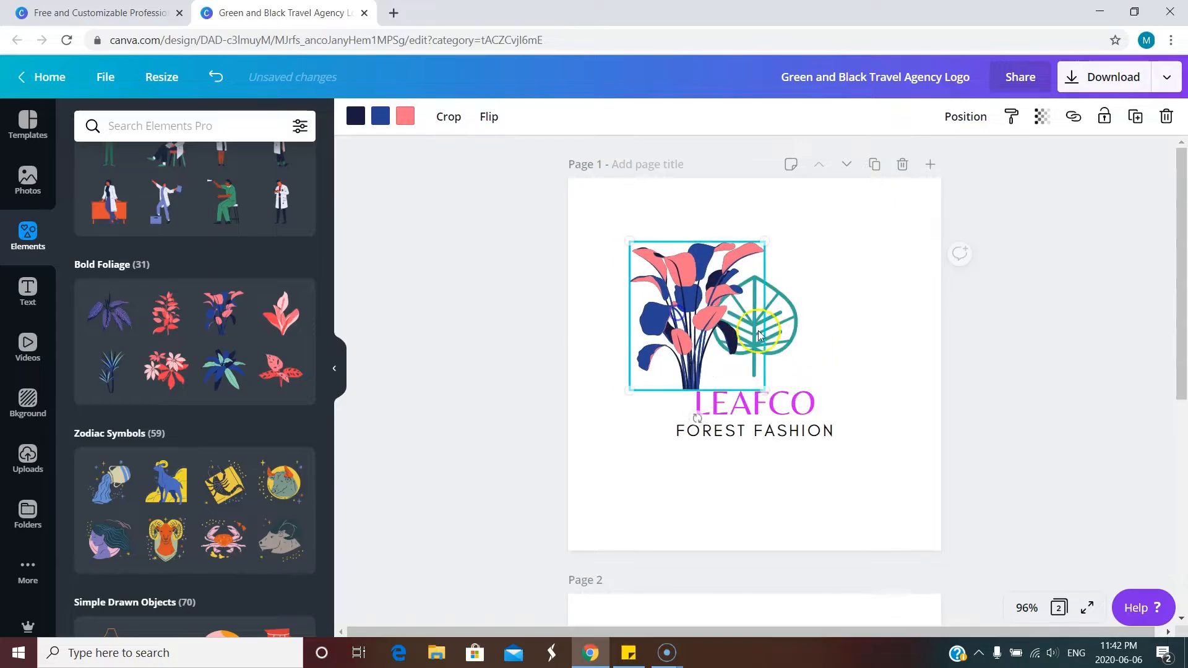
pyautogui.click(781, 335)
pyautogui.press('Delete')
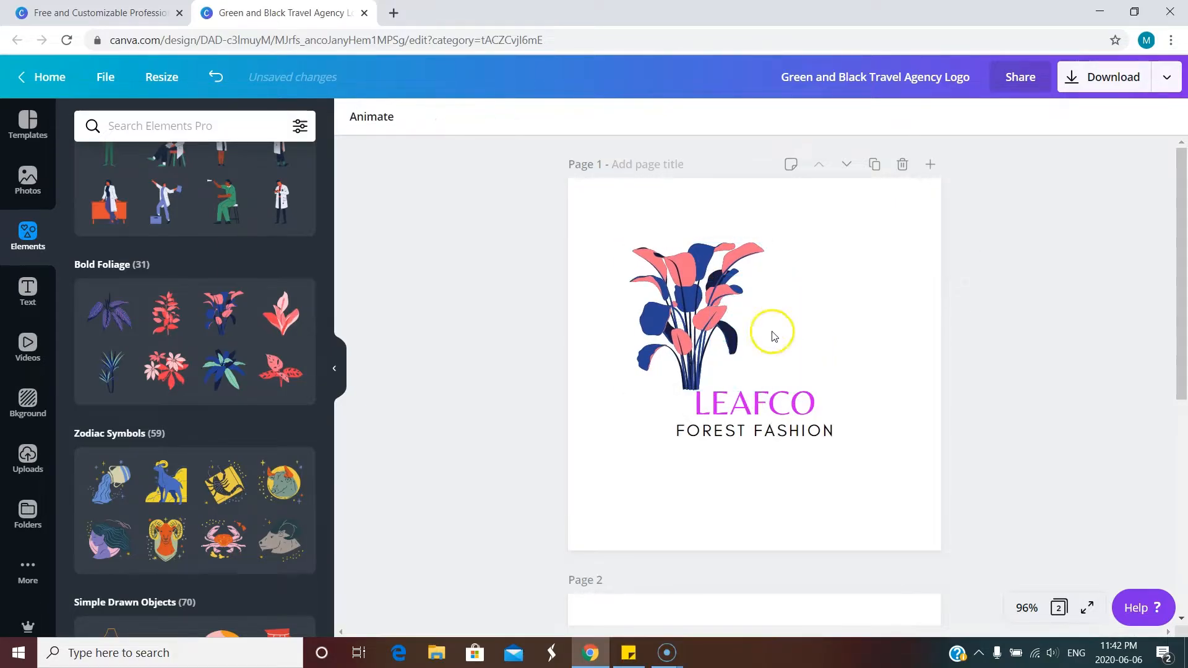
# Center the plant graphic horizontally on page 1, directly above the LEAFCO title
pyautogui.moveTo(690, 321); pyautogui.dragTo(757, 315)
pyautogui.click(719, 482)
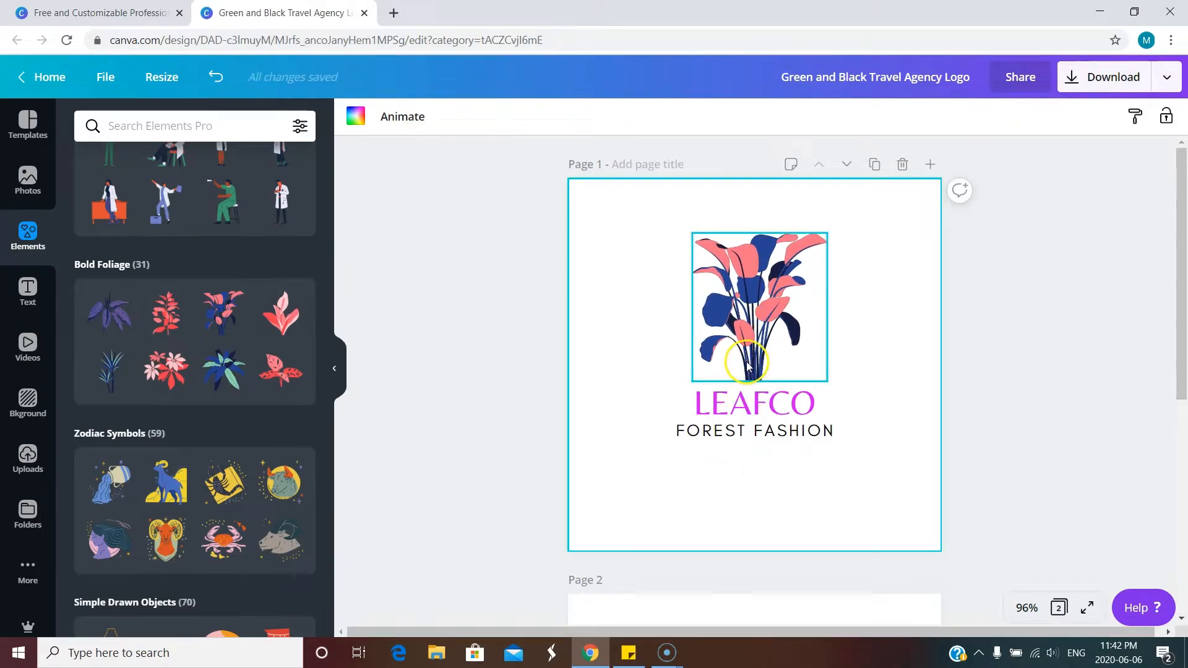
pyautogui.moveTo(745, 360); pyautogui.dragTo(741, 359)
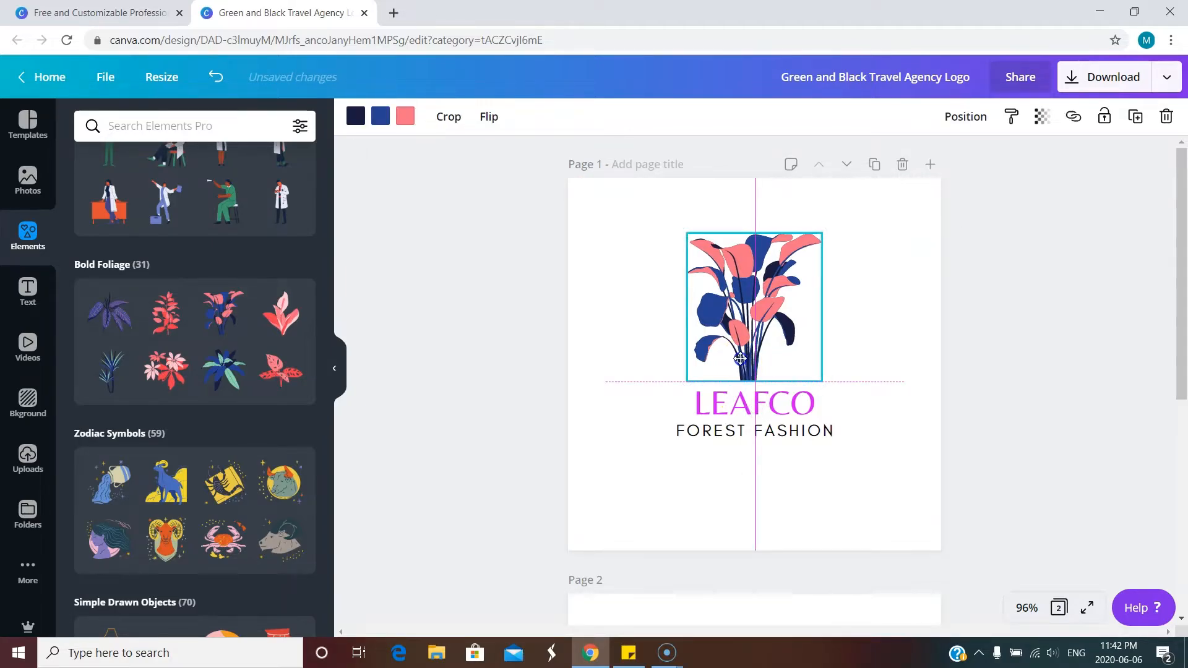
pyautogui.moveTo(740, 359); pyautogui.dragTo(740, 359)
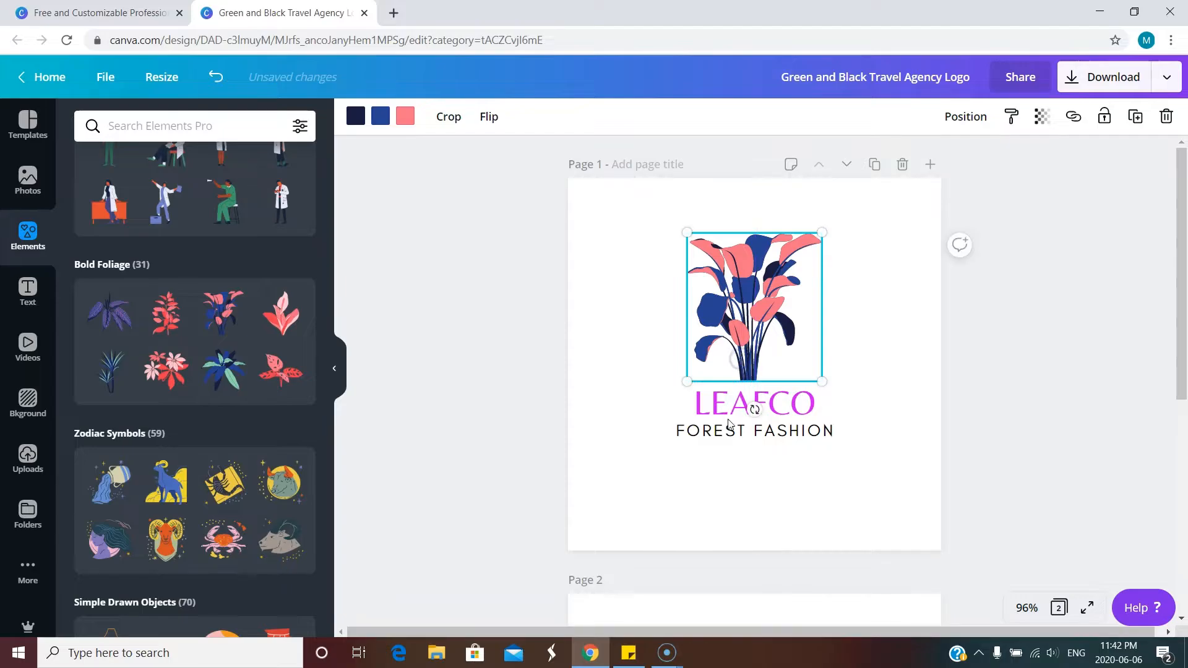
pyautogui.click(717, 488)
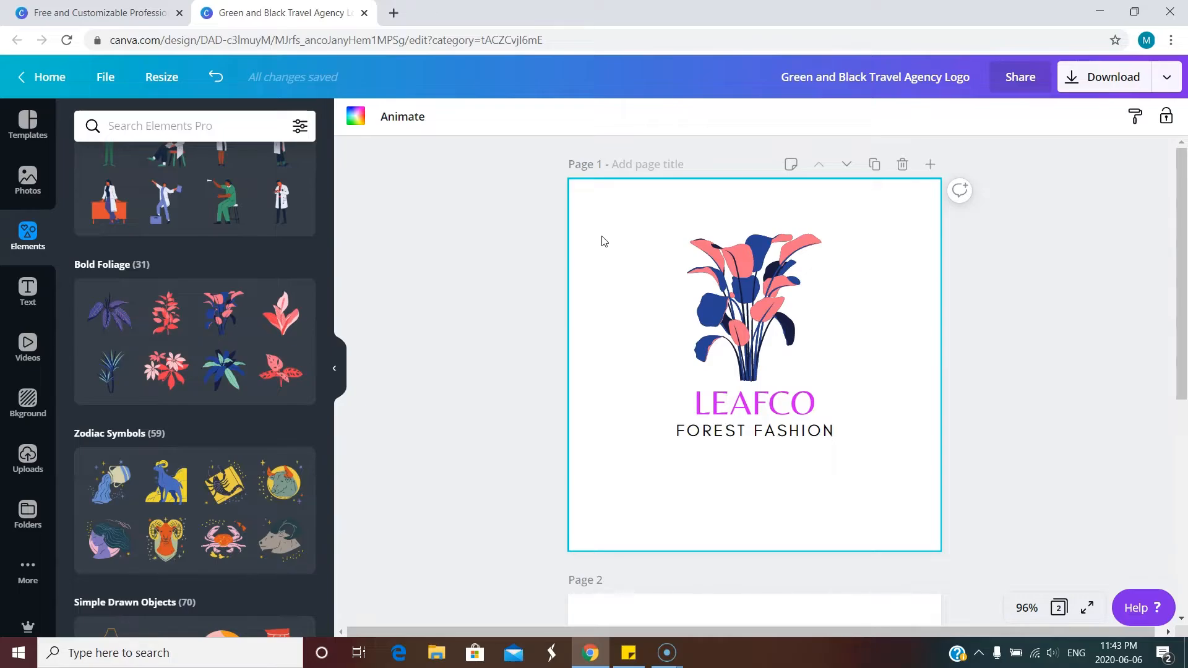
# Review the PNG download options for the logo, then close them and return to page 1
pyautogui.click(1071, 85)
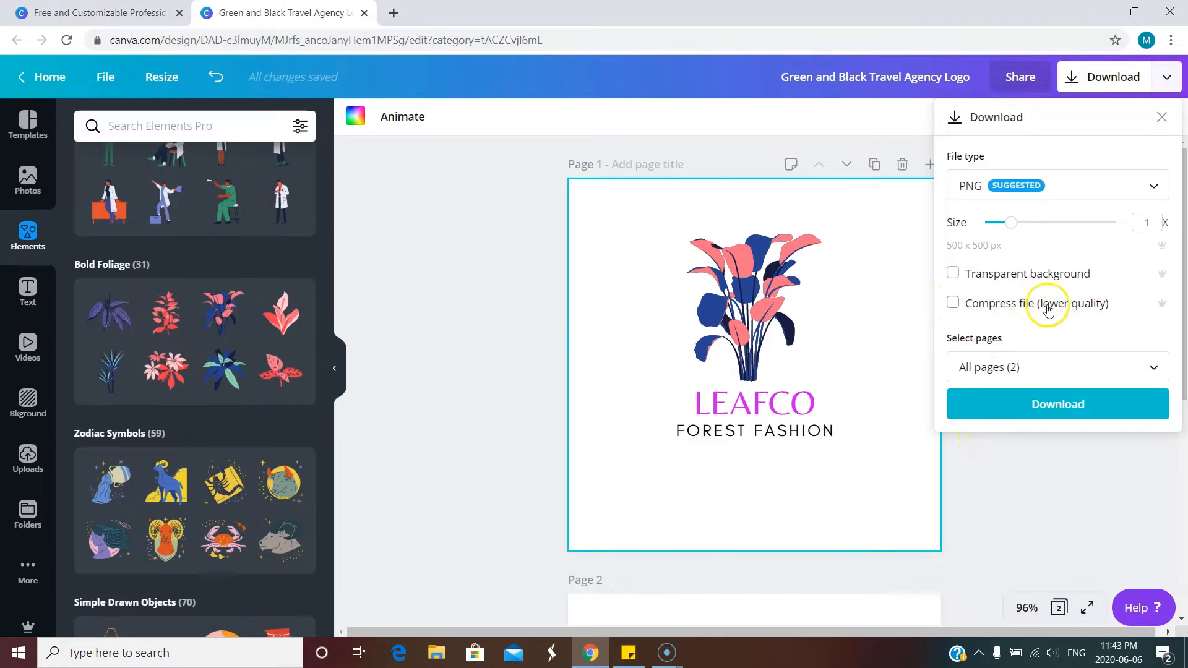
pyautogui.click(987, 472)
pyautogui.click(897, 285)
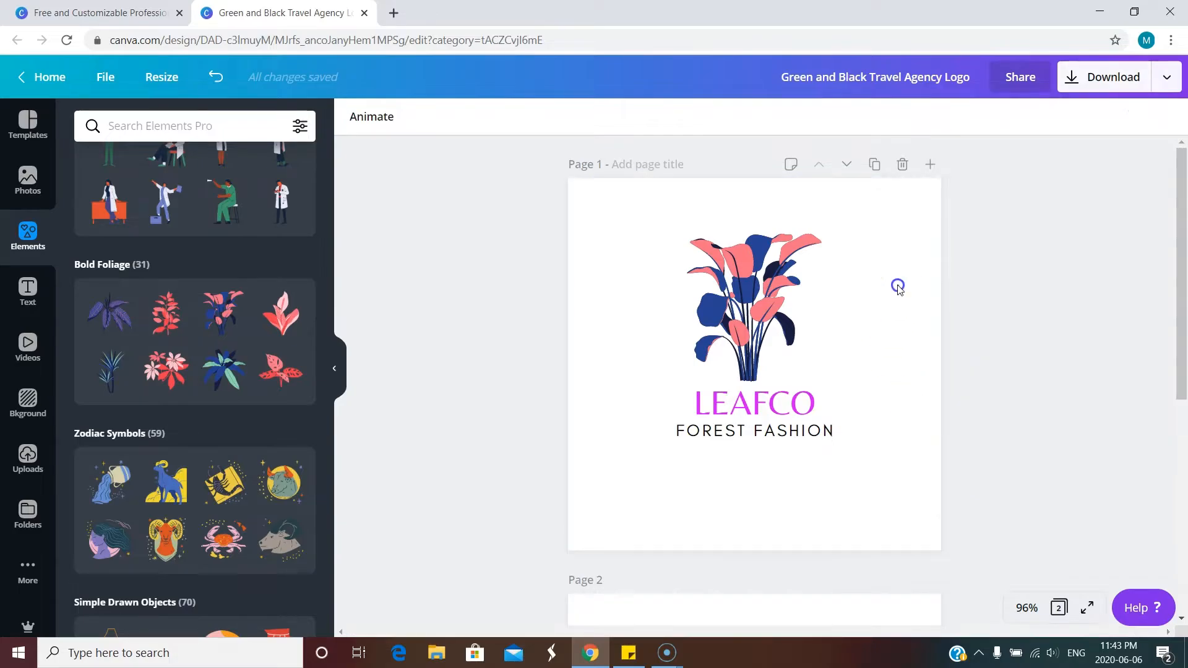
# Try magenta as the page 1 background, then change it to the light gray default color
pyautogui.click(355, 117)
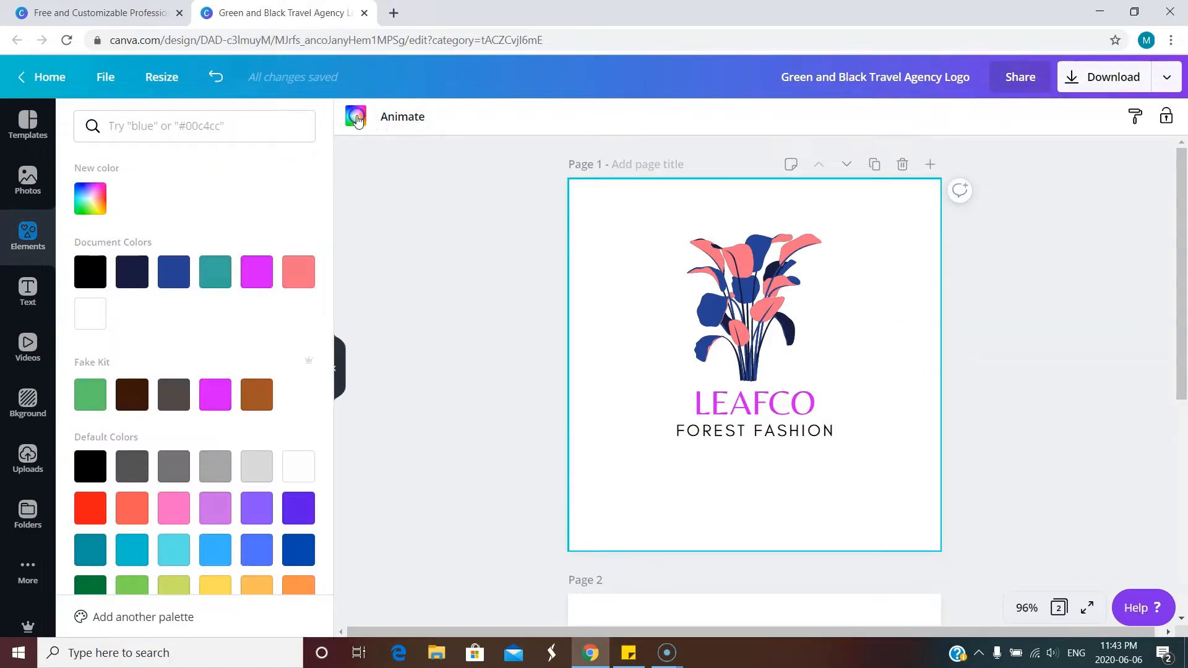
pyautogui.click(249, 272)
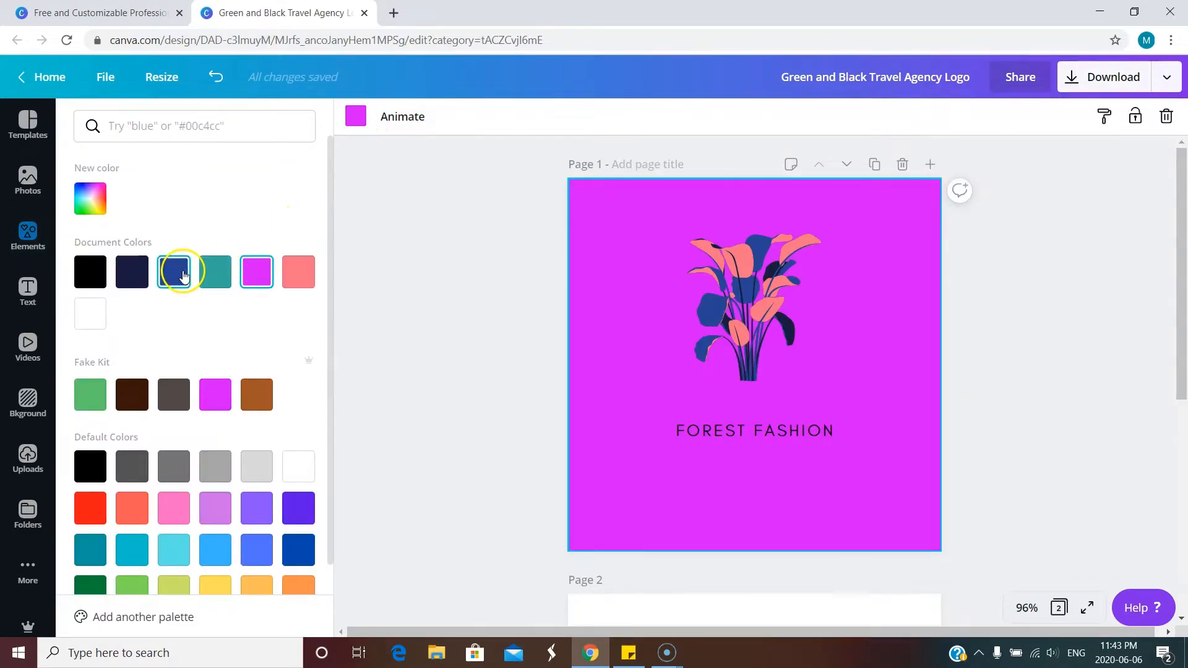
pyautogui.click(212, 467)
pyautogui.click(256, 468)
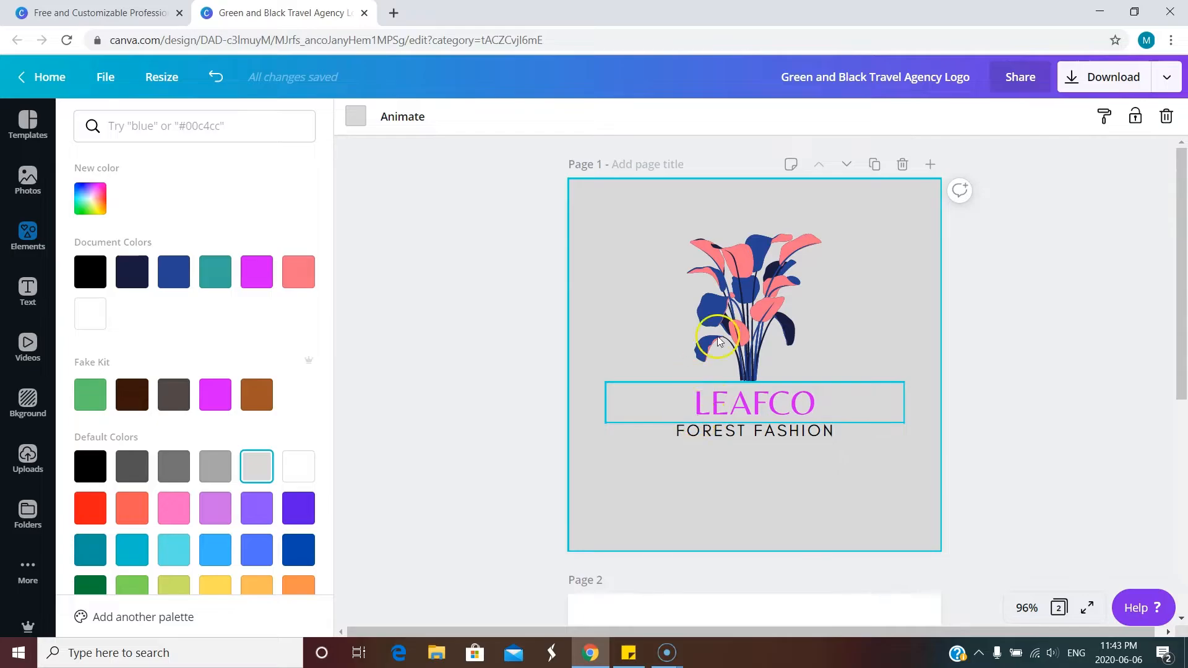
# Turn the Transparent background option for the PNG download on and back off, then close the download settings
pyautogui.click(1104, 76)
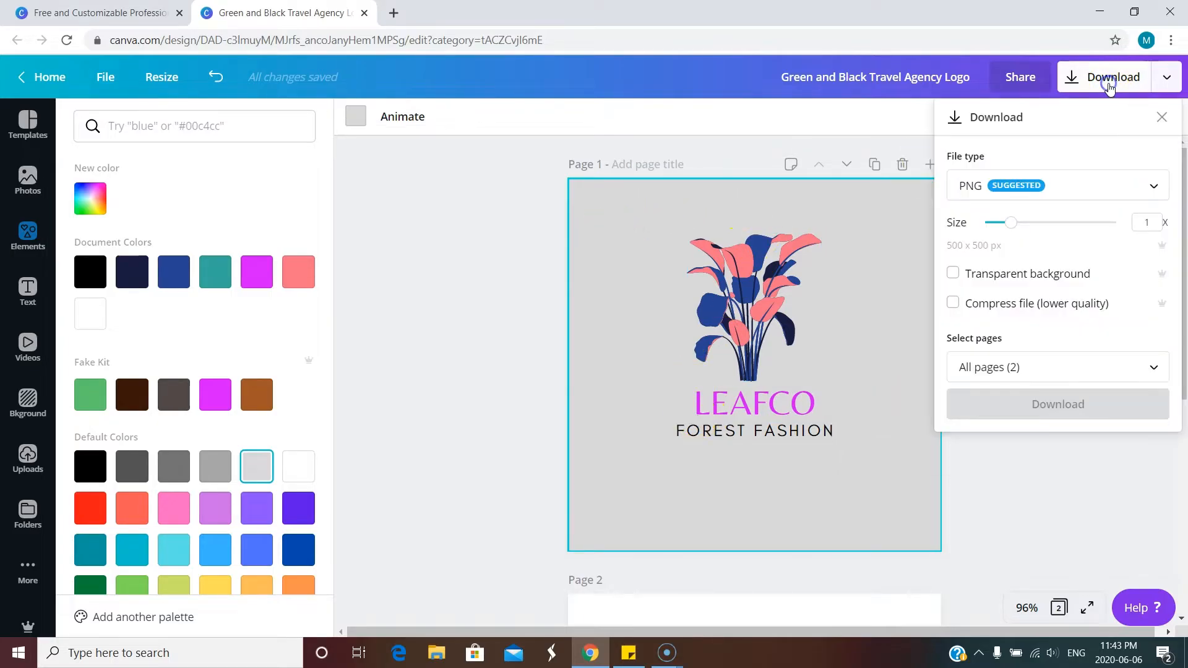
pyautogui.click(953, 276)
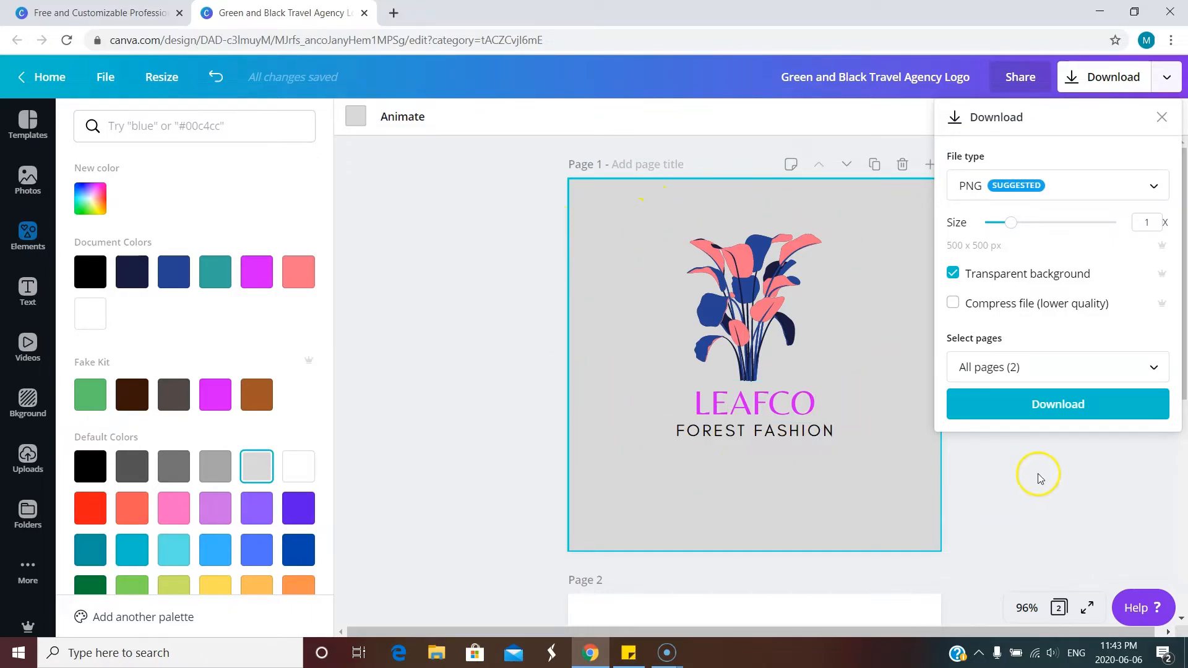
pyautogui.click(954, 275)
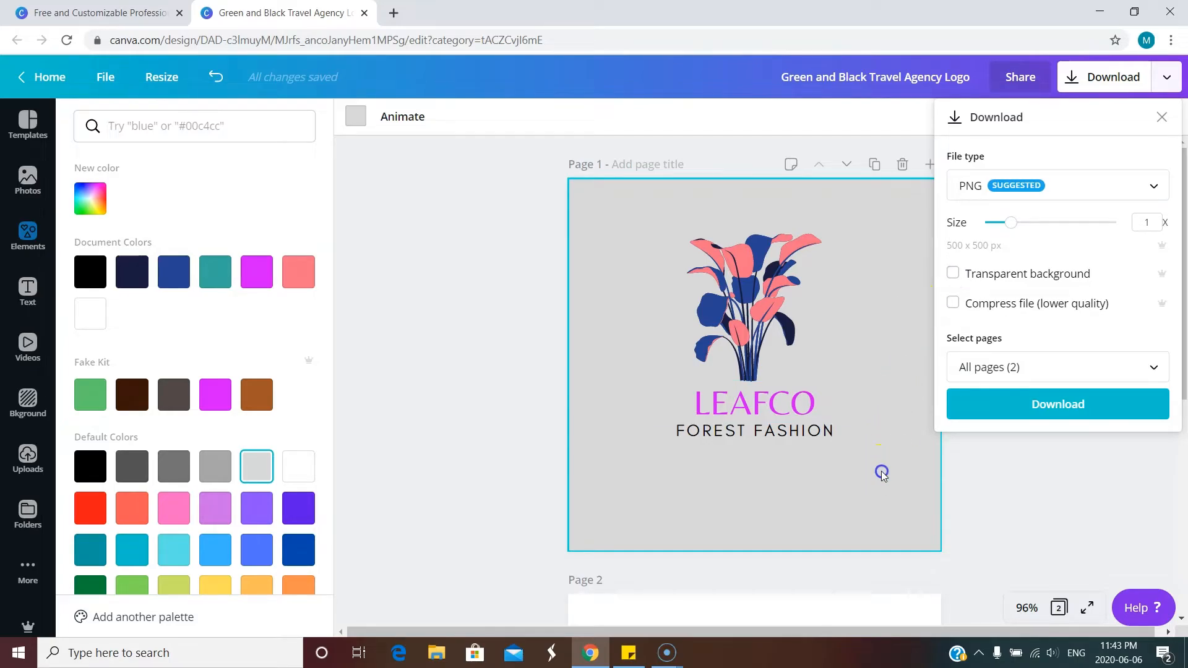
pyautogui.click(882, 474)
# Set the page 1 background back to the white default color
pyautogui.click(356, 122)
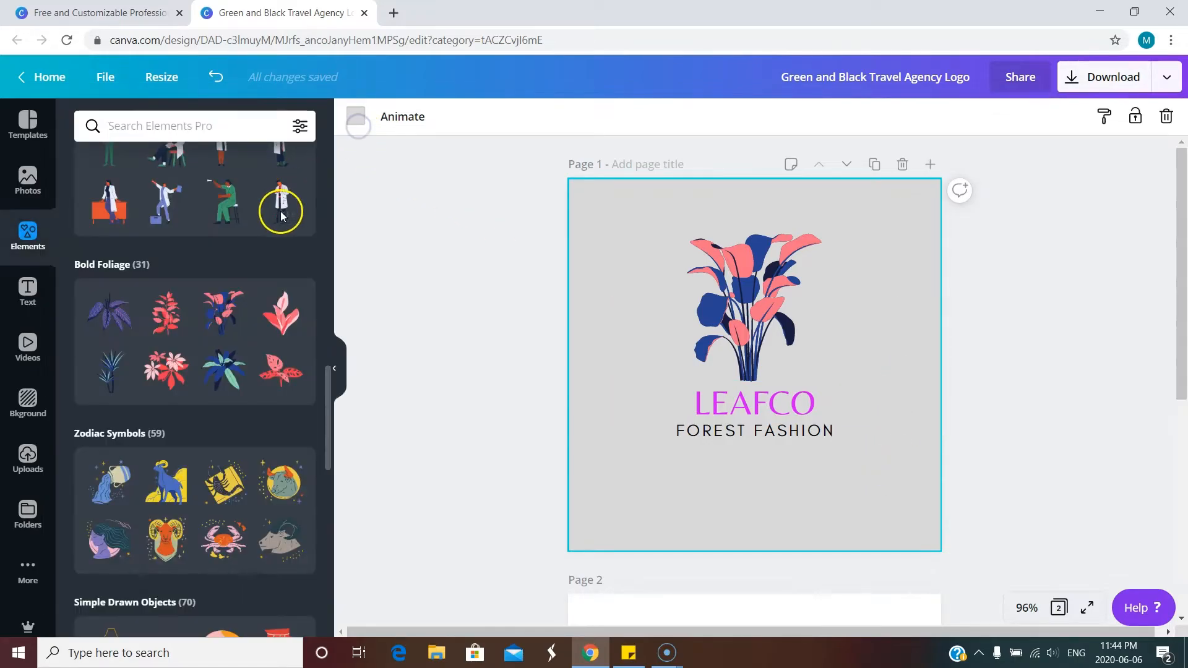
pyautogui.scroll(15, 281, 233)
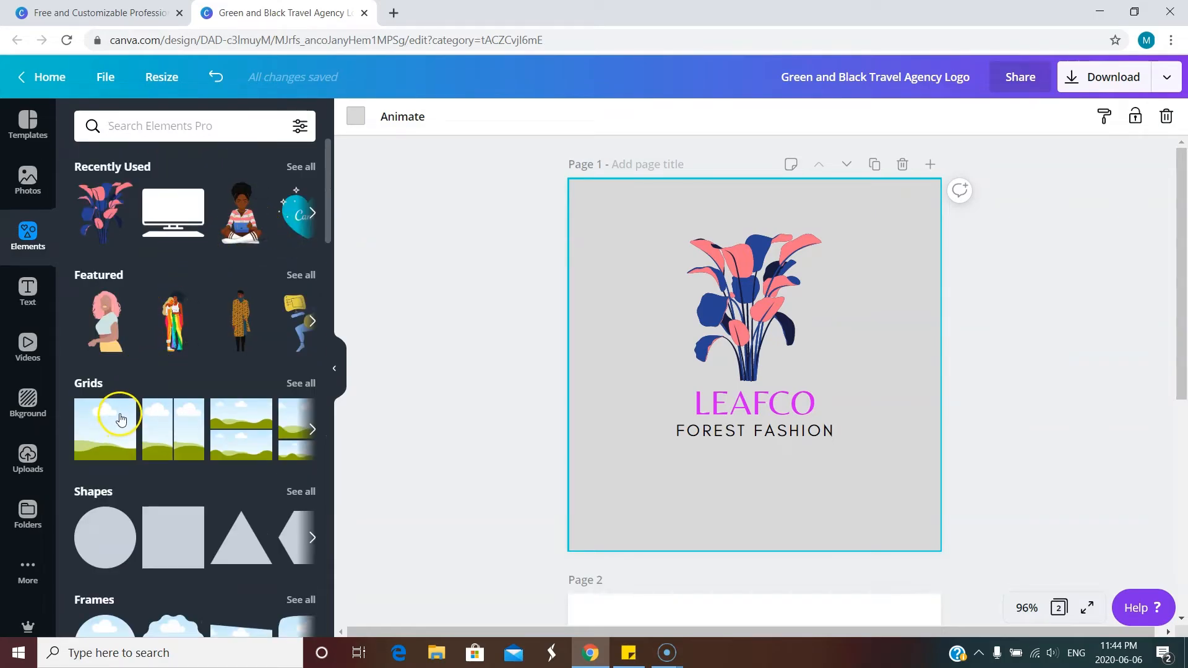
pyautogui.click(353, 121)
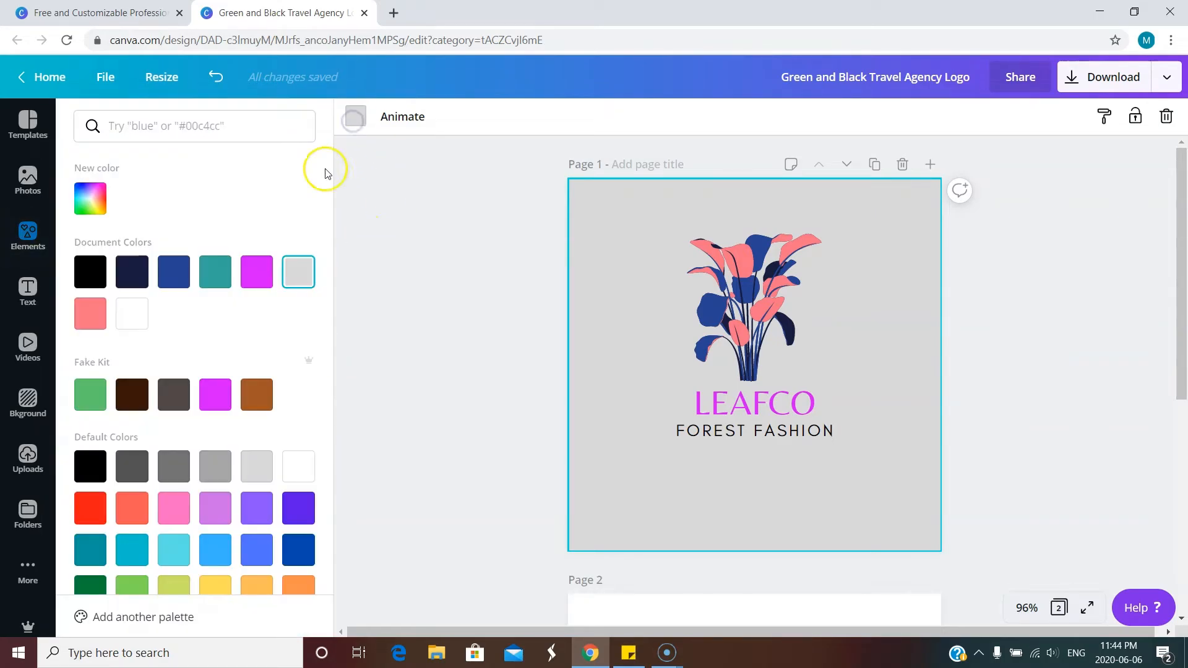
pyautogui.click(288, 474)
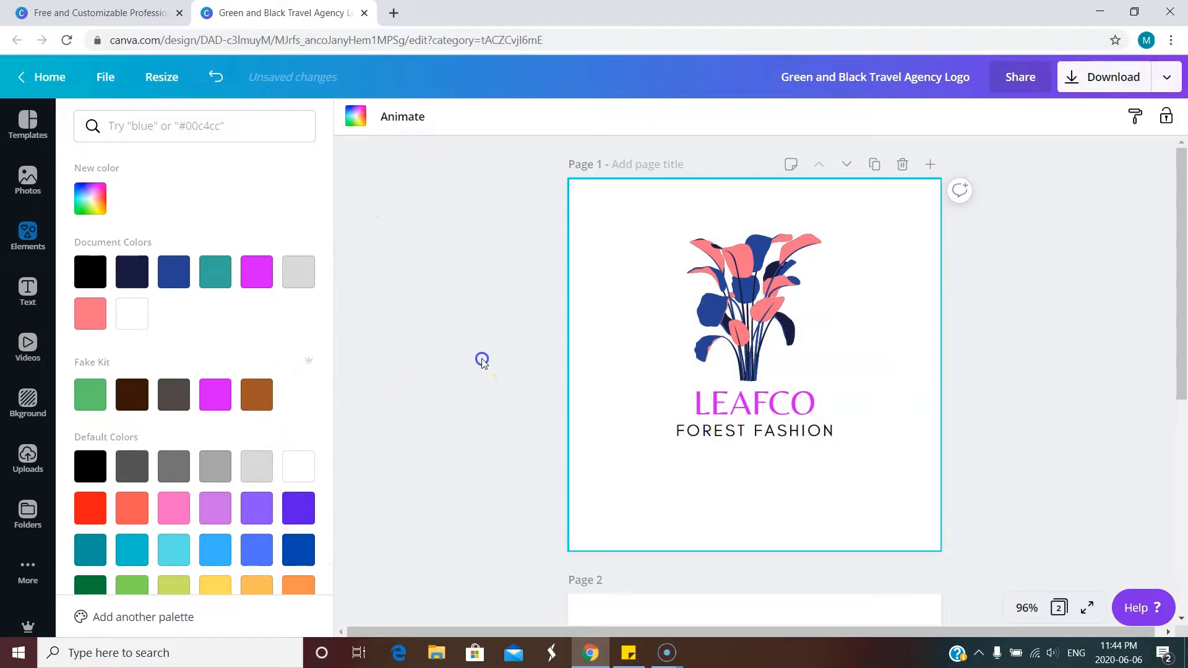
pyautogui.click(482, 360)
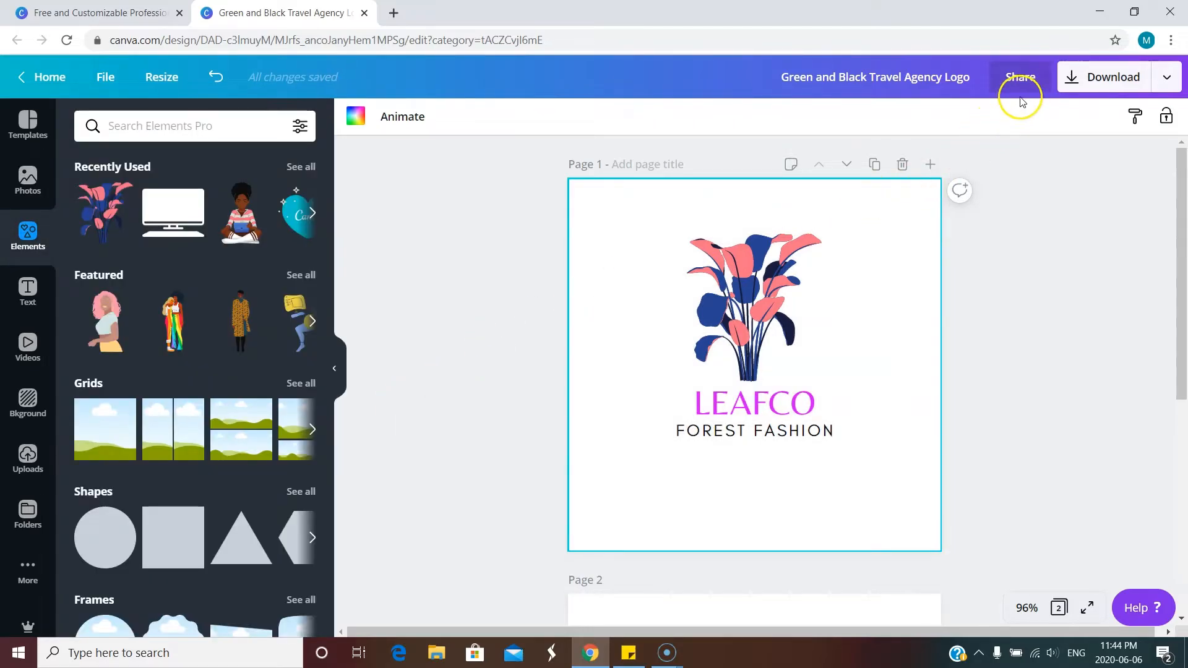
# View the file types offered for downloading the logo, keeping PNG selected
pyautogui.click(1077, 81)
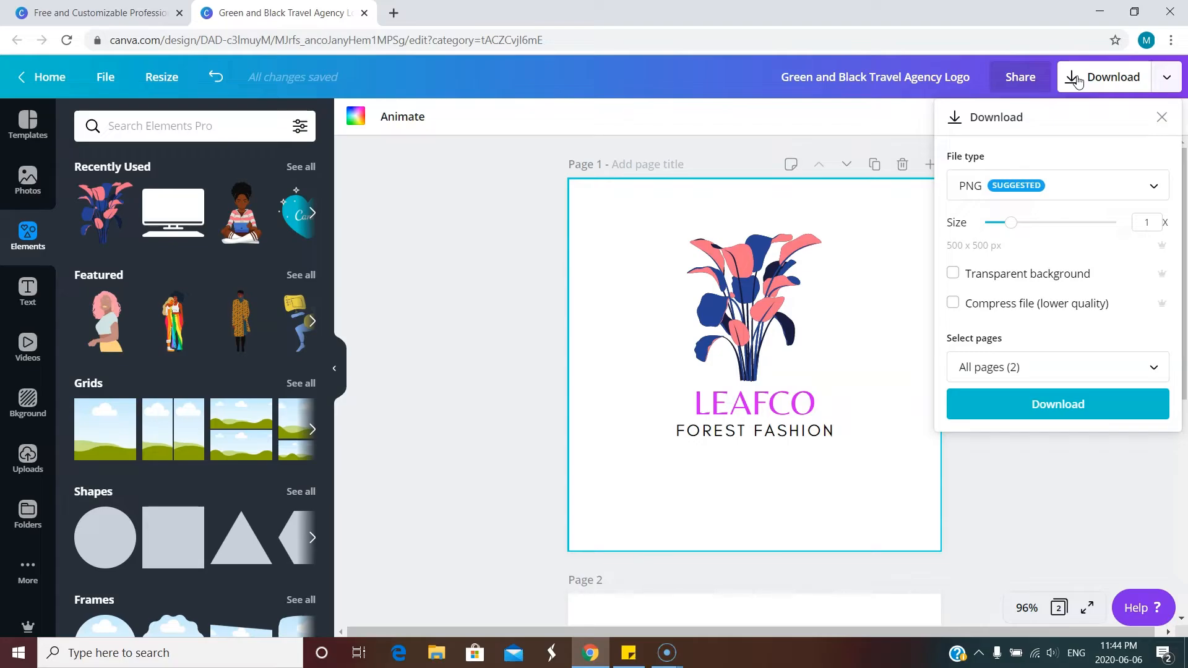
pyautogui.click(1107, 190)
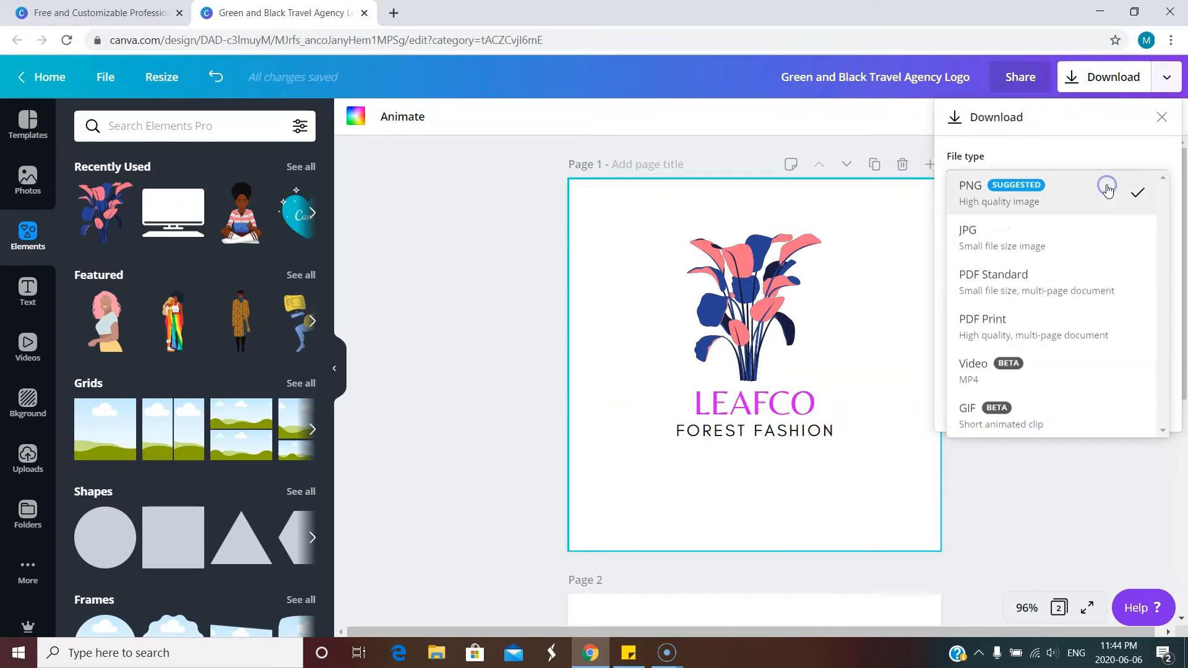
pyautogui.click(496, 260)
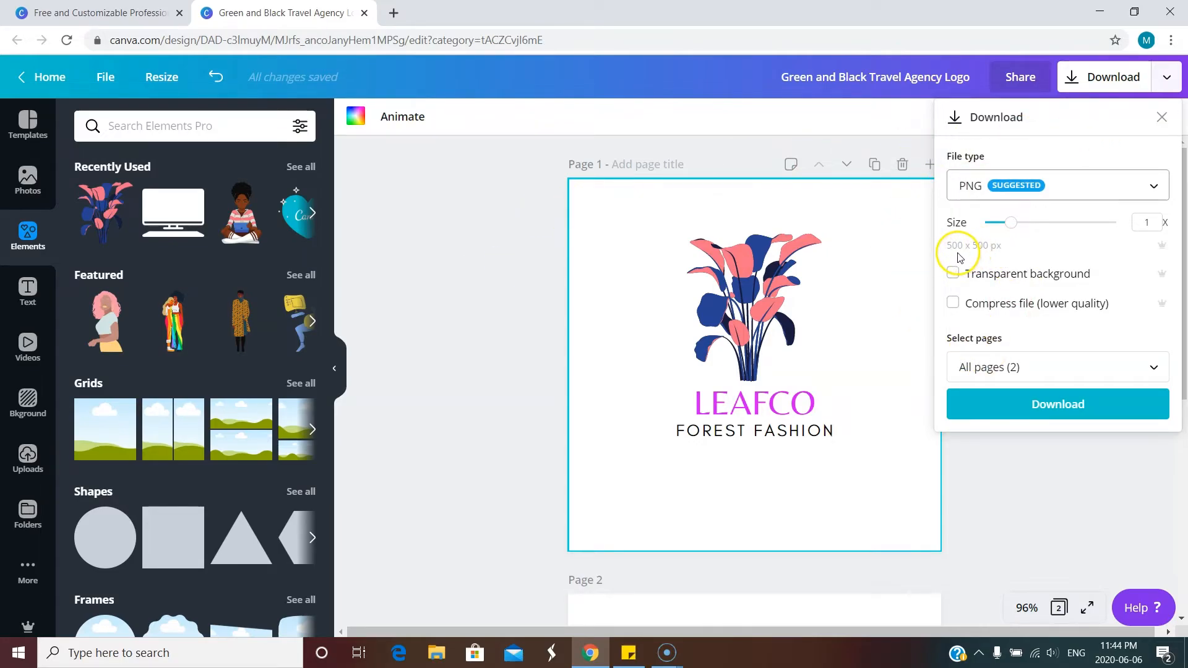
pyautogui.click(474, 204)
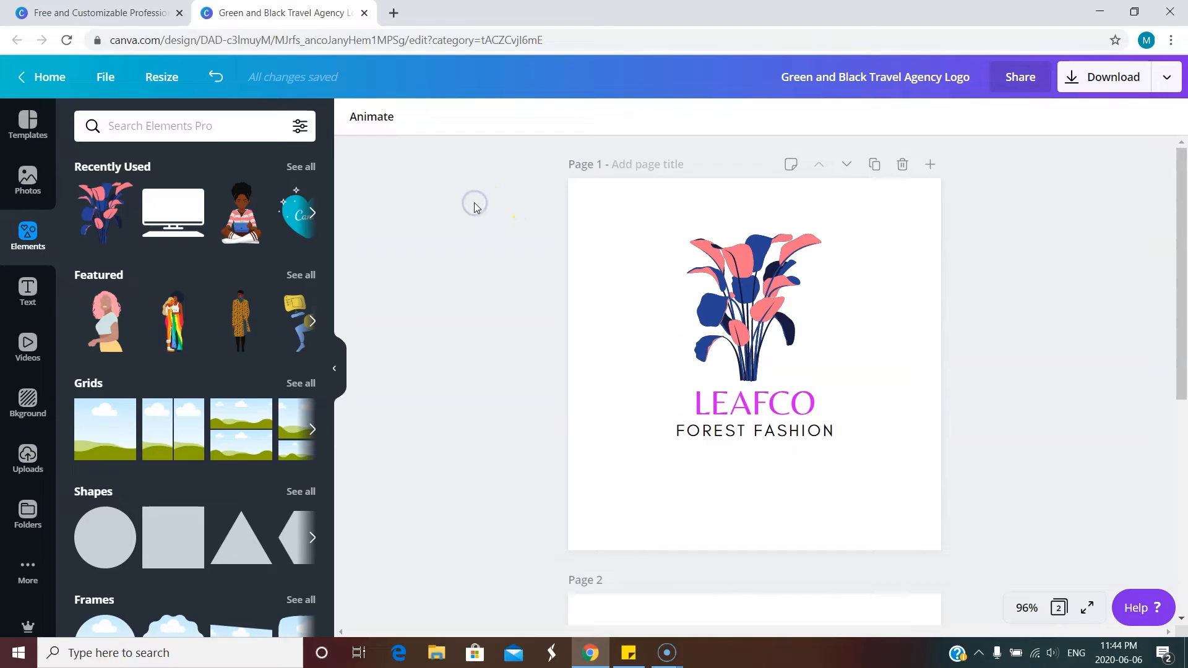
# Look through the custom size fields and format presets available for resizing the logo design
pyautogui.click(164, 79)
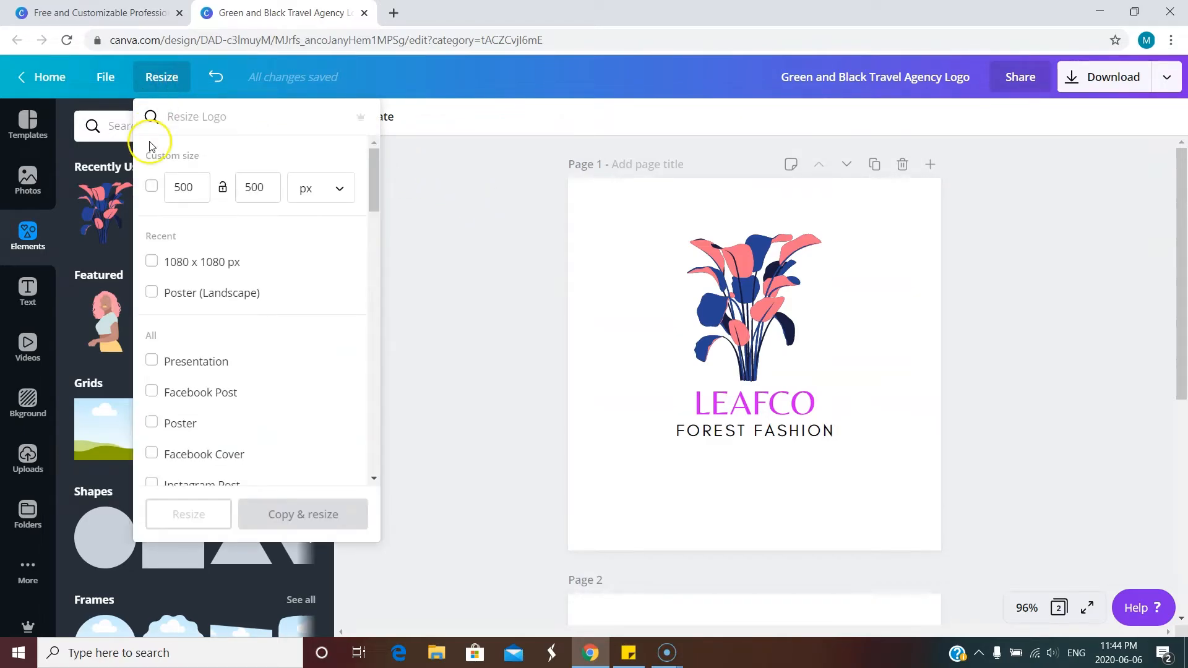
pyautogui.scroll(-4, 268, 270)
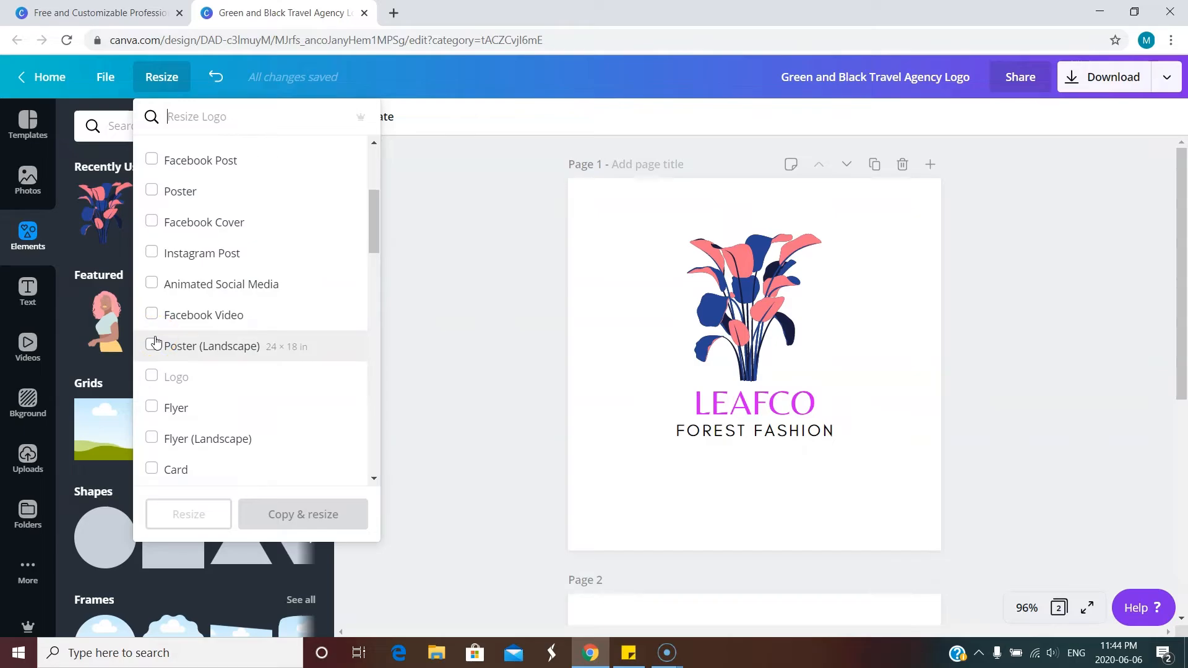
pyautogui.scroll(5, 166, 339)
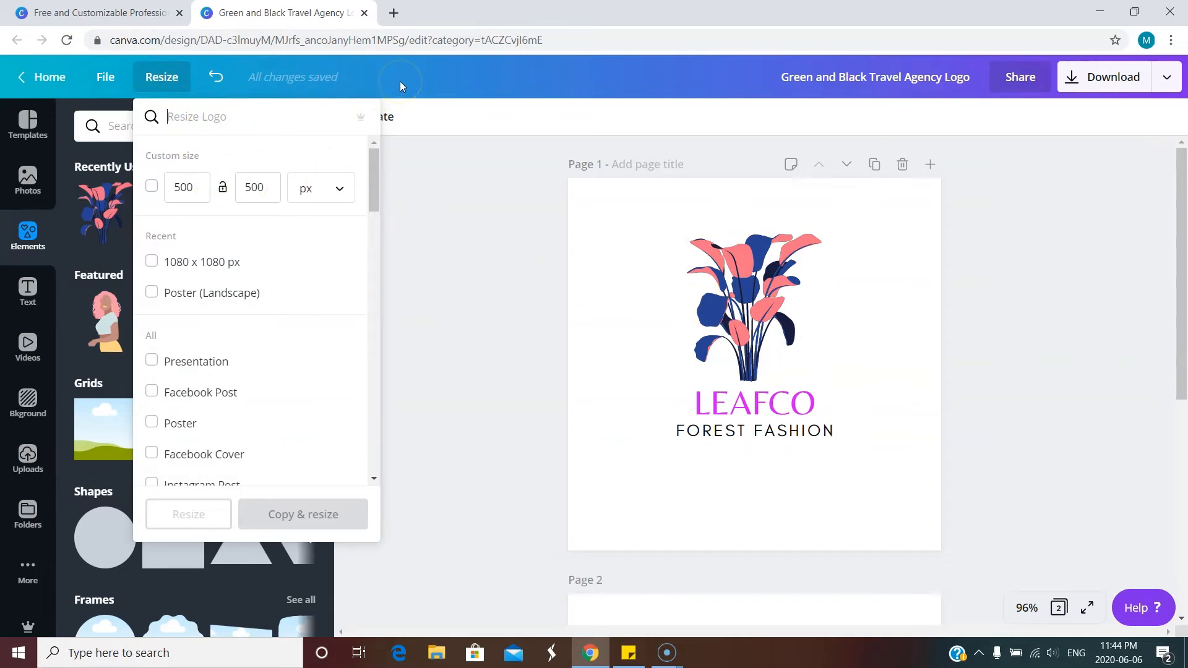
pyautogui.click(433, 86)
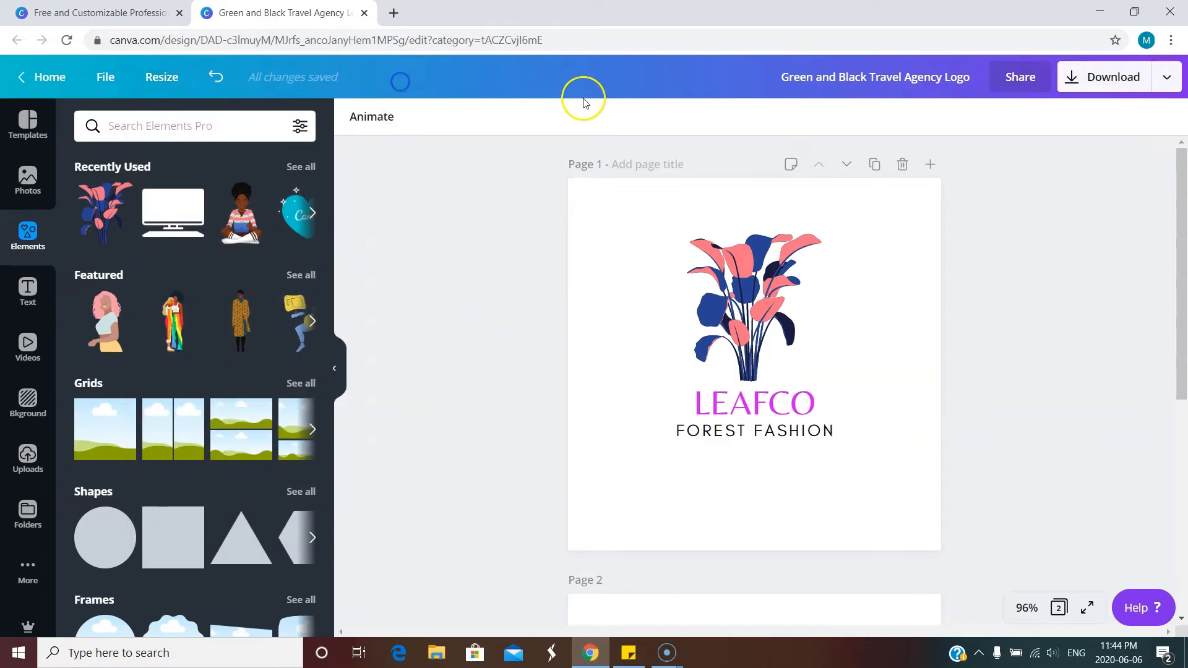
# Check the download format choices again, including the Video and GIF types
pyautogui.click(1073, 80)
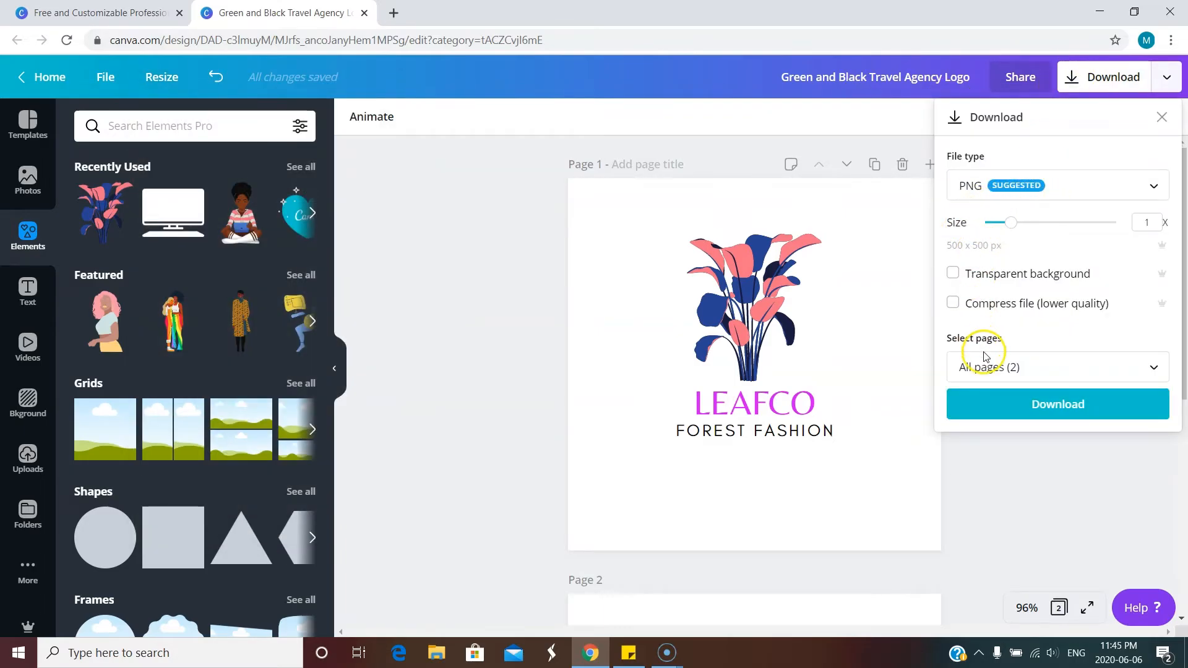
pyautogui.click(1098, 191)
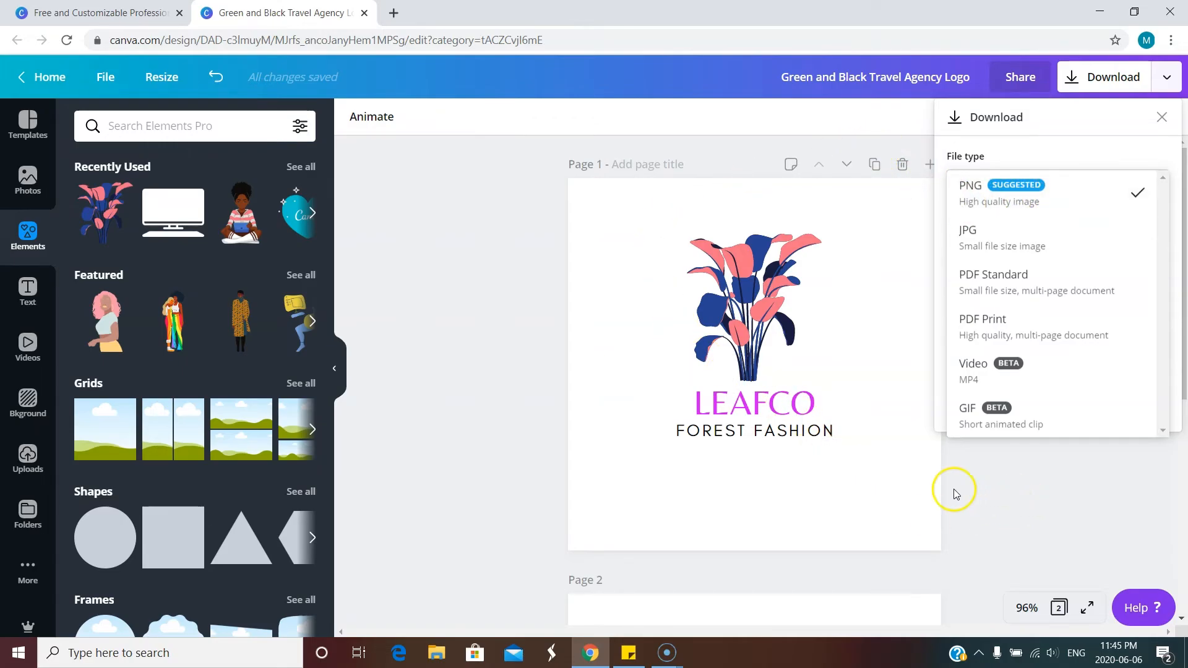
pyautogui.click(752, 314)
# Preview the Block, Fade and Baseline animations on page 1, apply Neon, and check the download file type for the animated logo
pyautogui.click(371, 116)
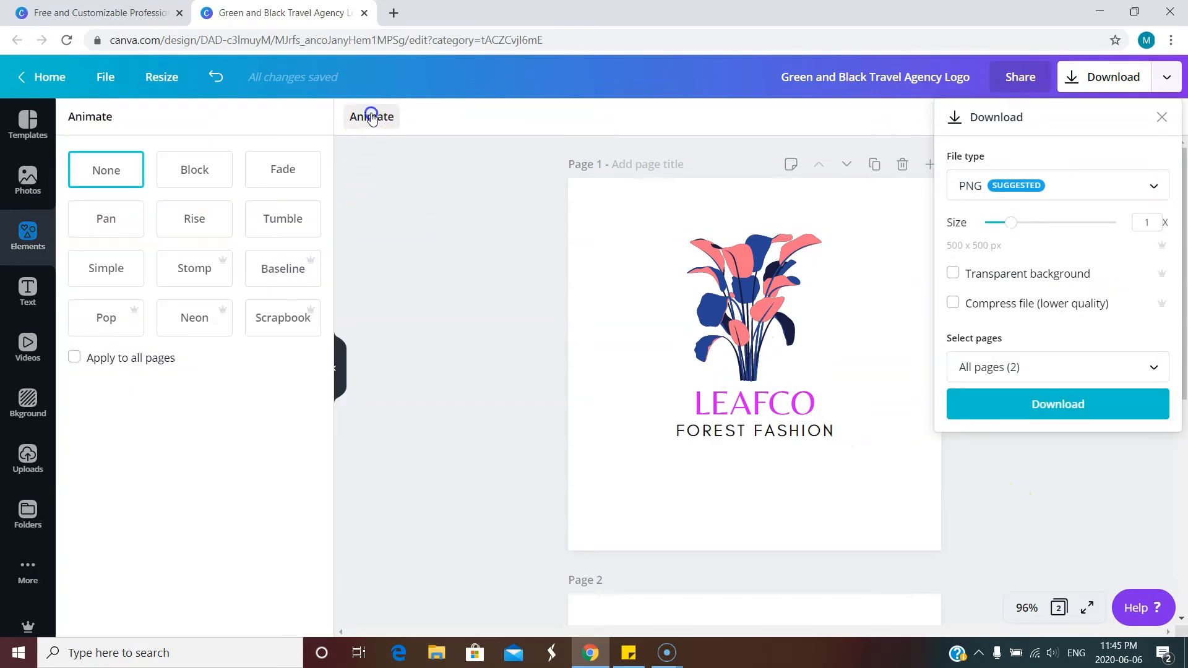
pyautogui.click(201, 178)
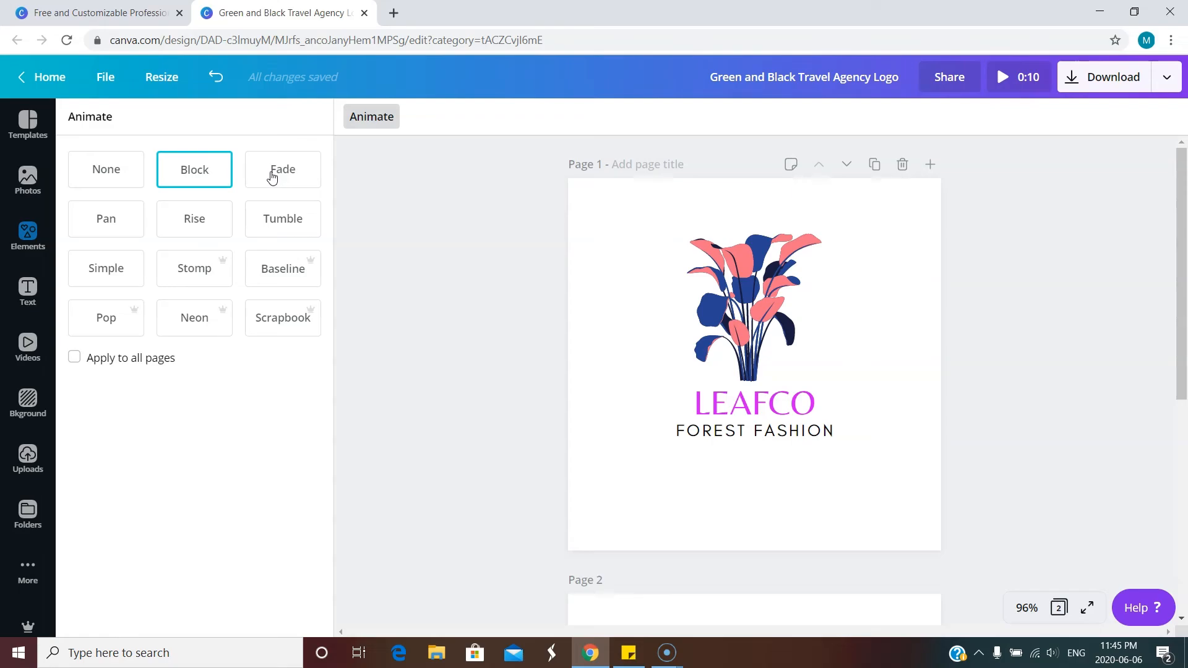
pyautogui.click(284, 179)
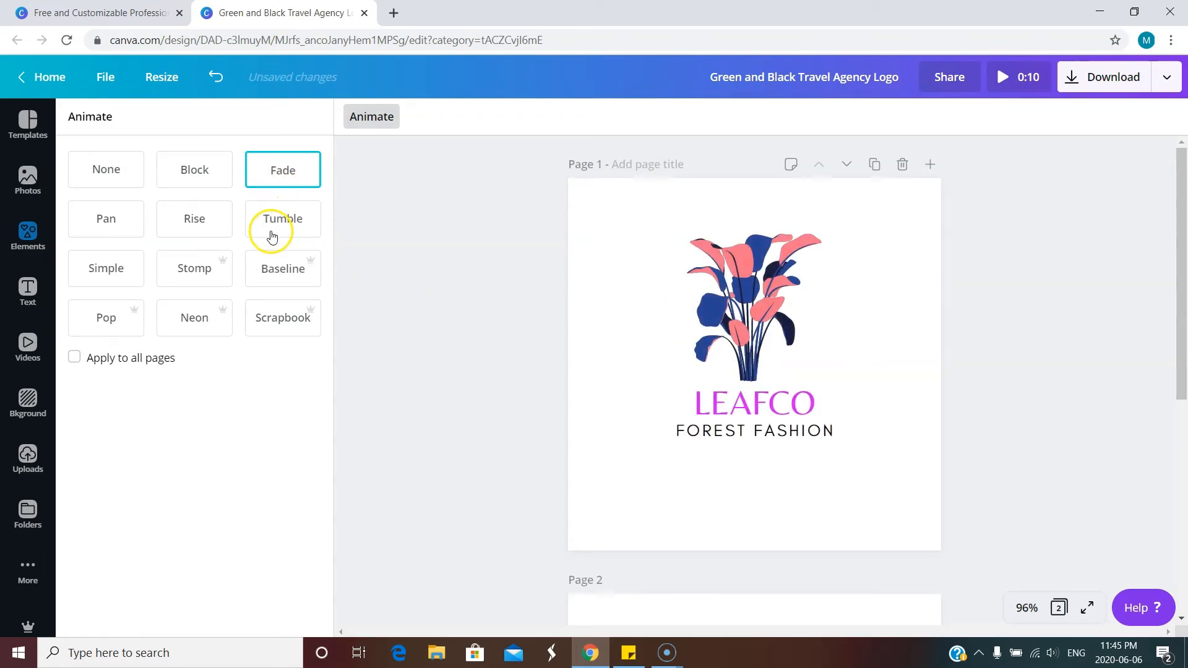
pyautogui.click(278, 275)
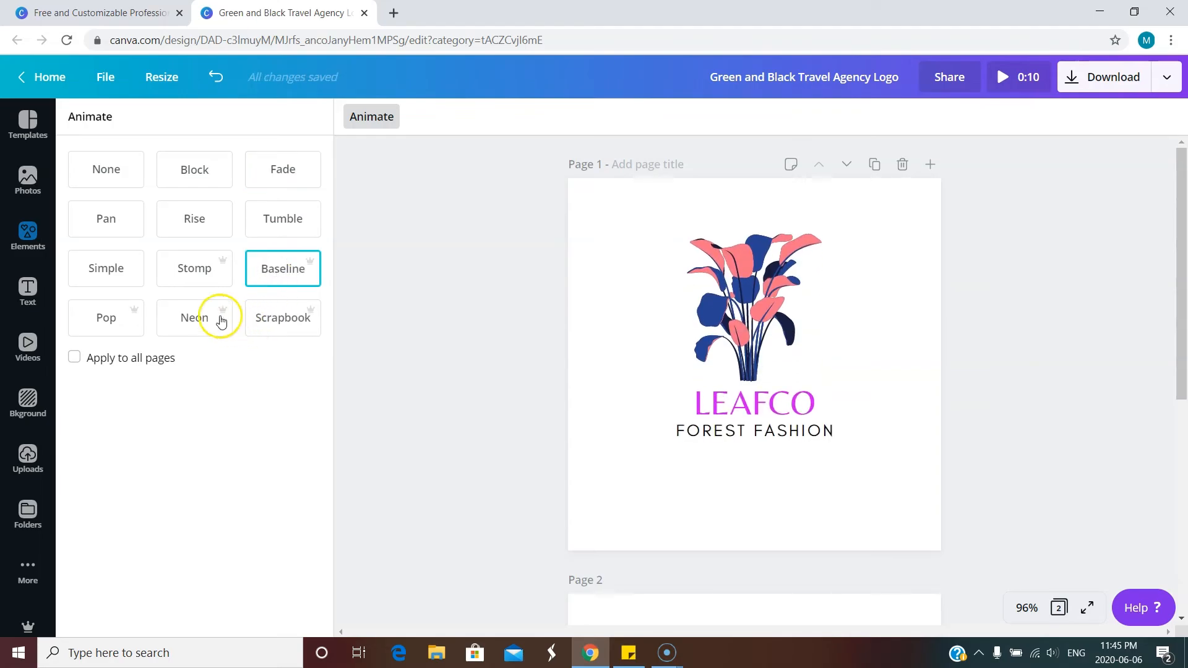
pyautogui.click(200, 319)
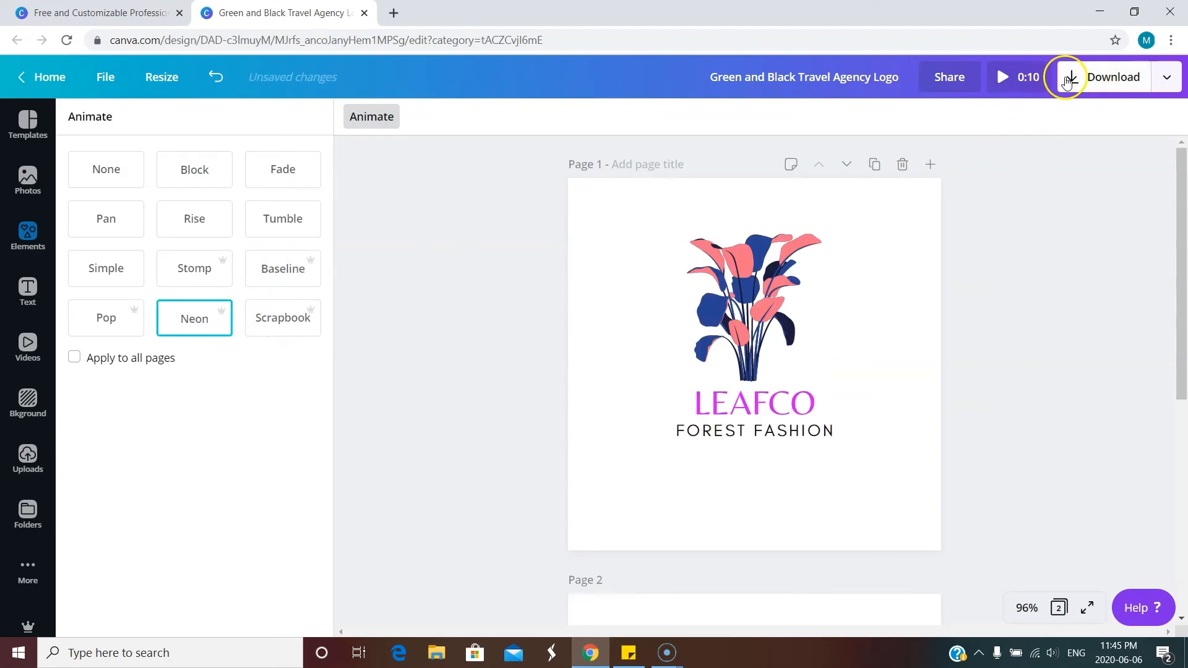
pyautogui.click(1066, 79)
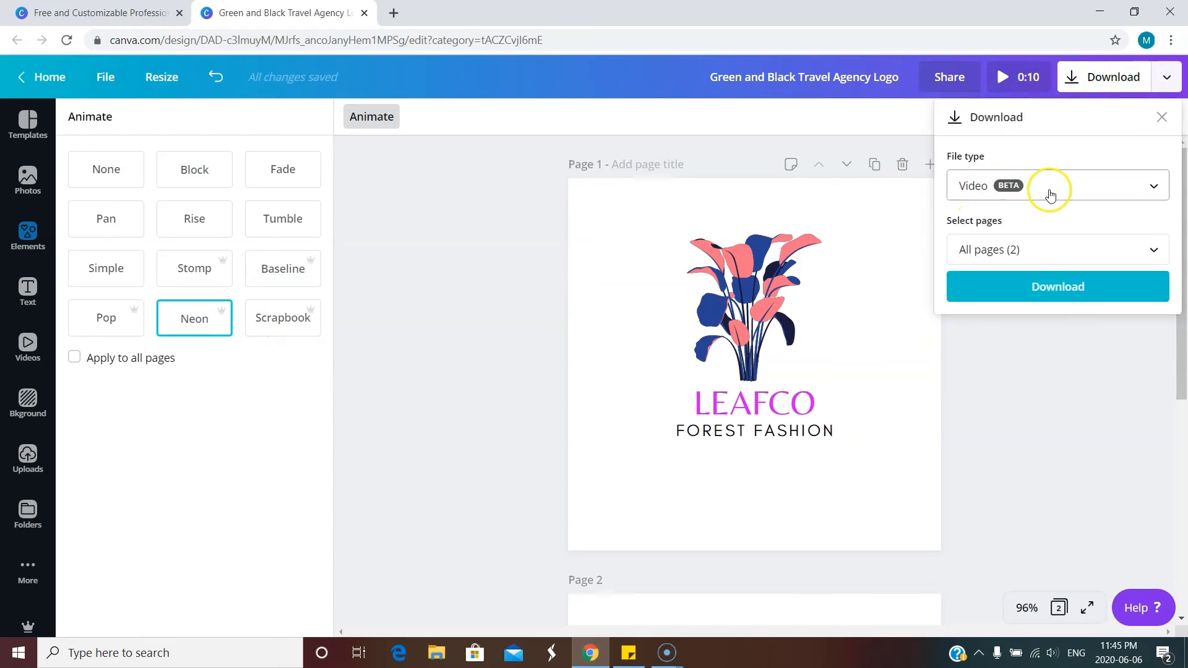
pyautogui.click(479, 332)
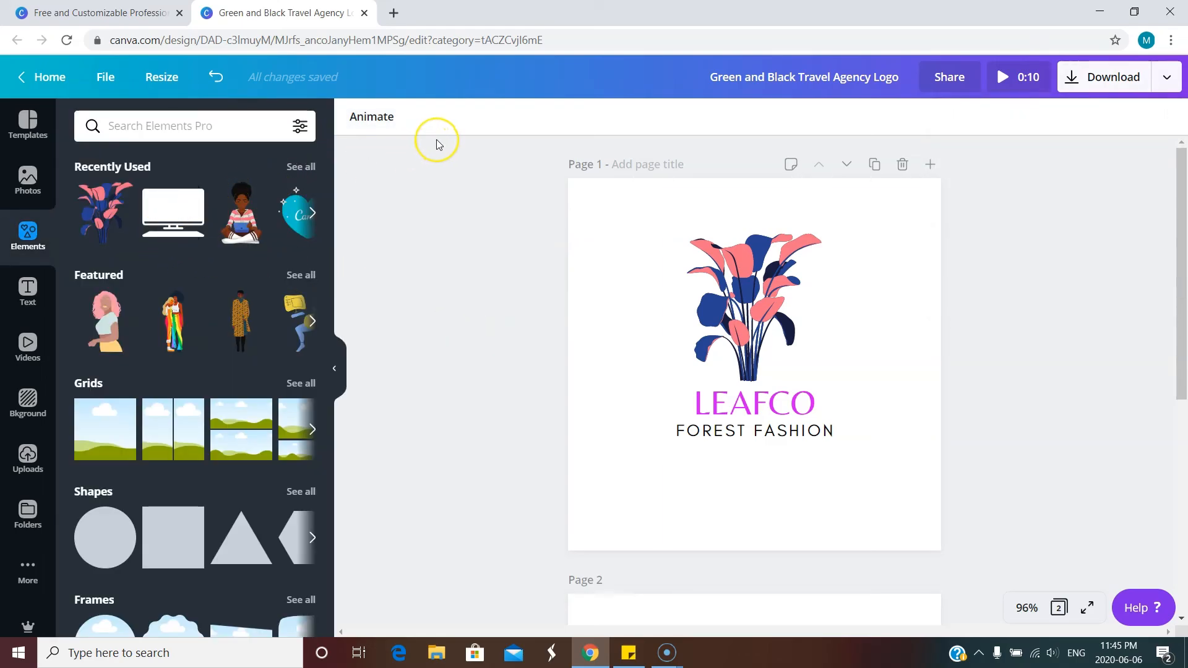
pyautogui.click(765, 328)
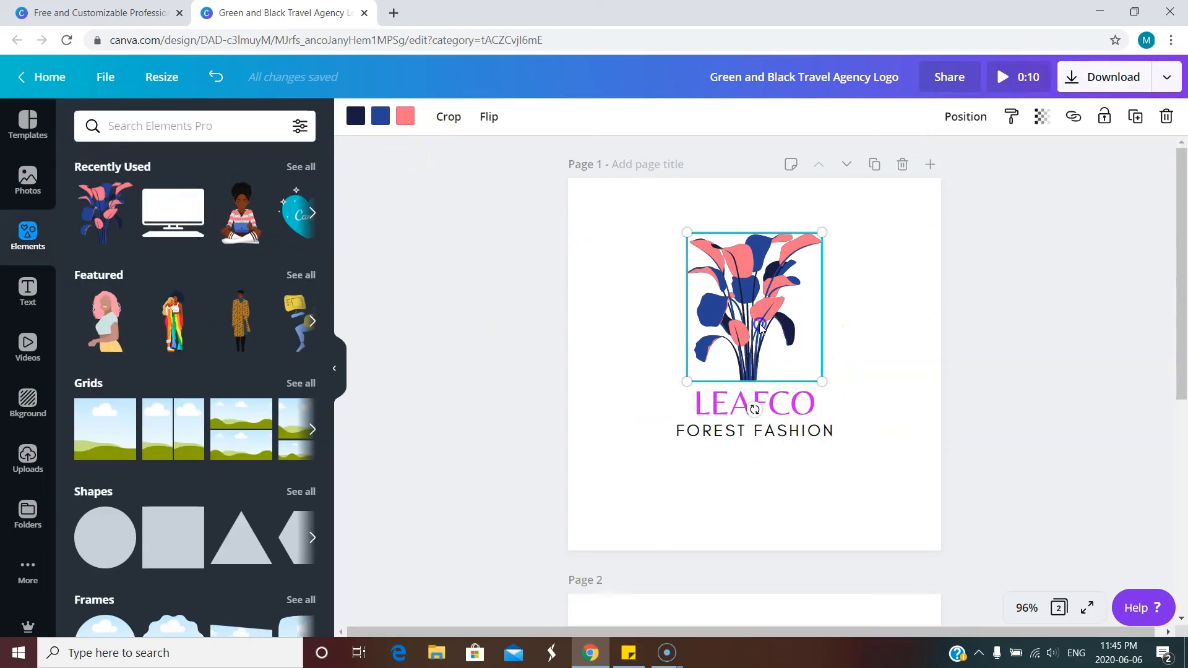
pyautogui.click(712, 406)
pyautogui.click(696, 434)
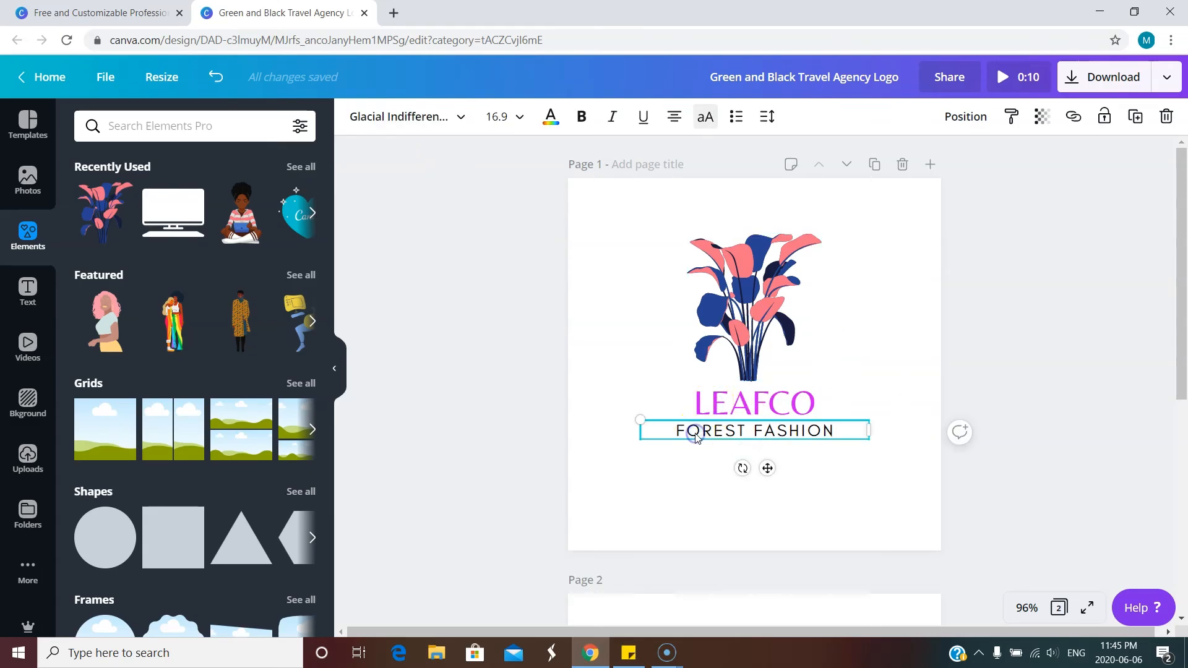
pyautogui.click(717, 339)
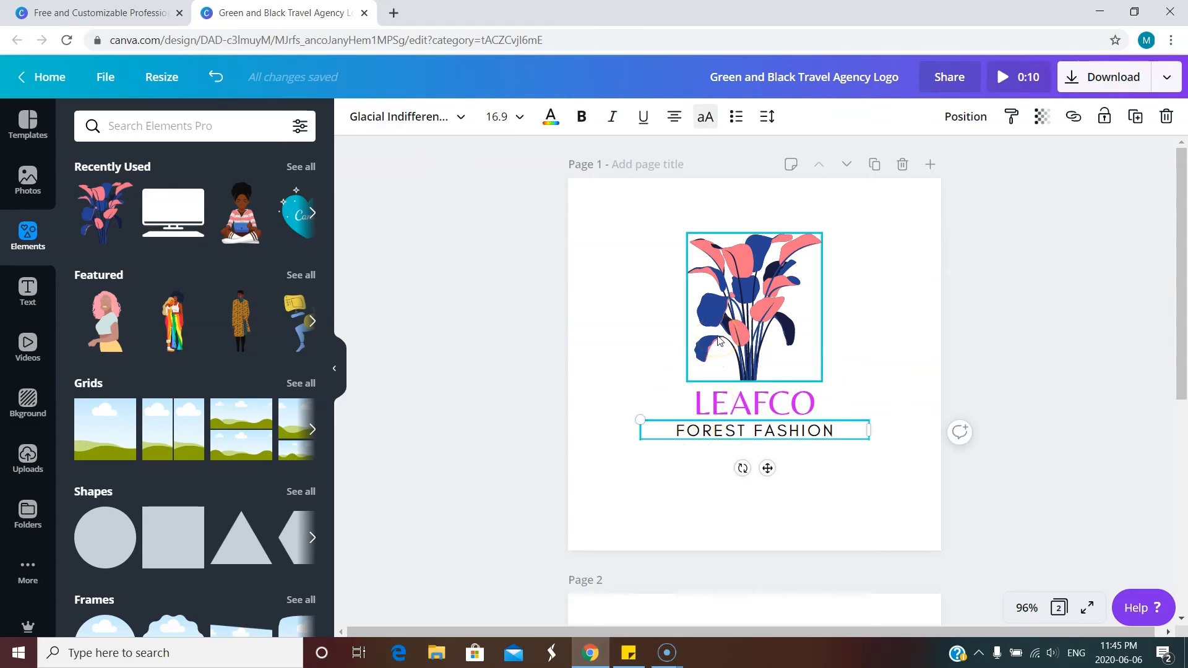